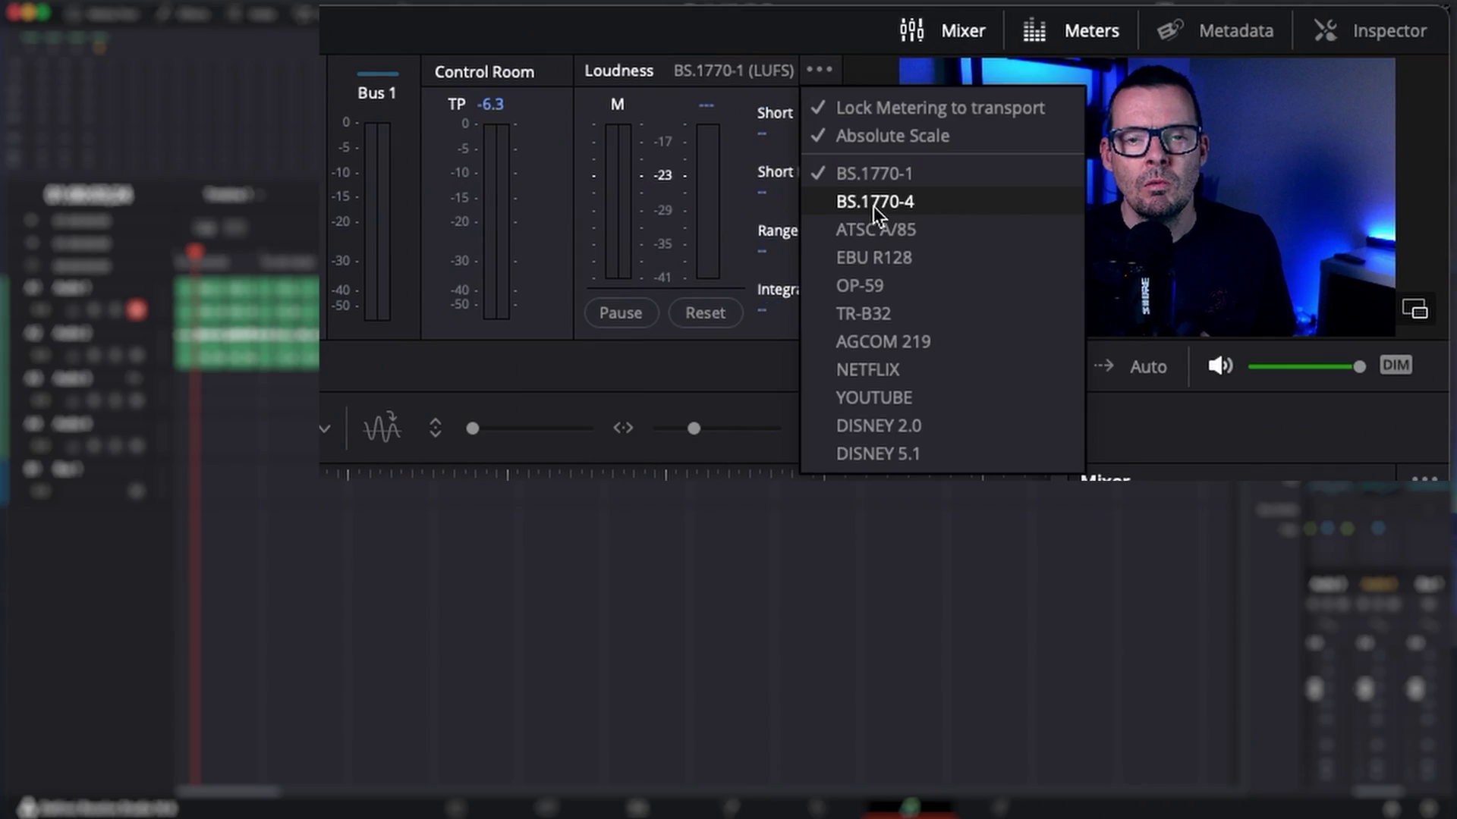
Switch the Fairlight loudness meter standard to BS.1770-4
click(874, 203)
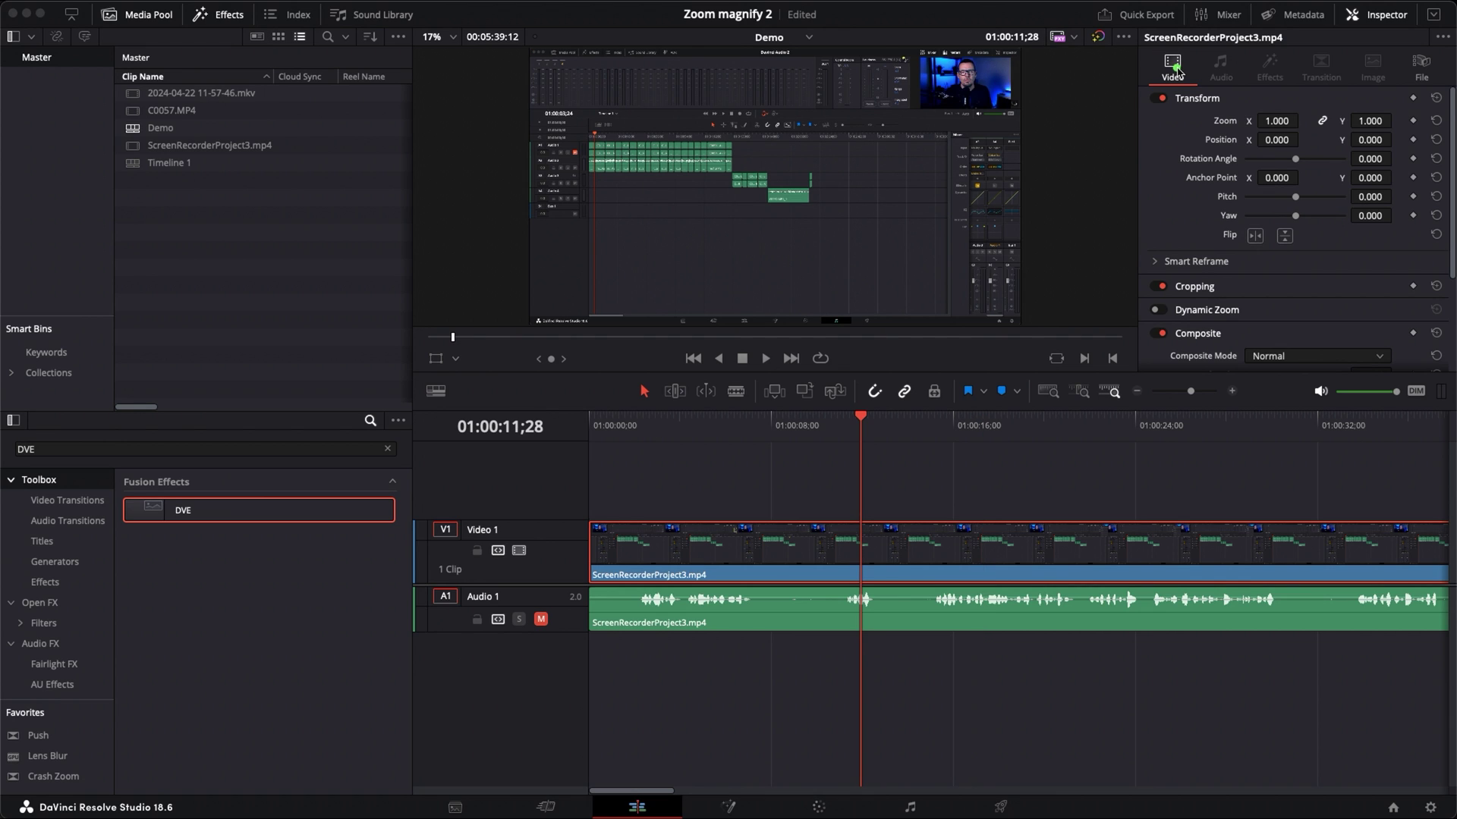
Bring up the track context menu from the timeline track header area
mouse_move(807, 50)
mouse_down()
mouse_move(1008, 44)
mouse_move(1013, 135)
mouse_move(804, 127)
mouse_move(802, 53)
mouse_up()
right_click(555, 561)
Add a new Video 2 track to the Zoom magnify 2 timeline
scroll(554, 504, right, 1)
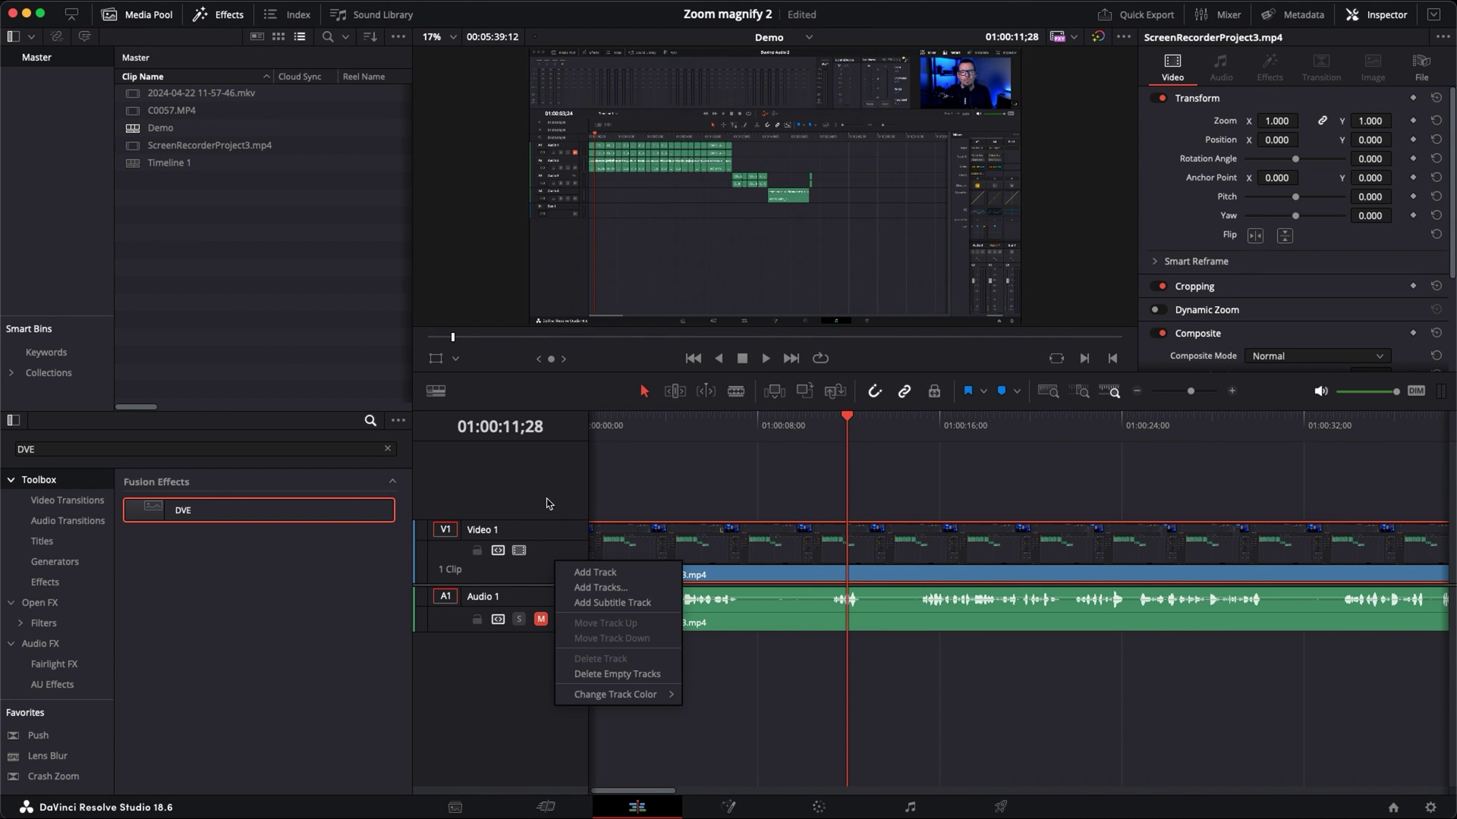
right_click(549, 498)
click(577, 507)
Alt-drag a start-aligned copy of ScreenRecorderProject3.mp4 from Video 1 onto Video 2
click(607, 426)
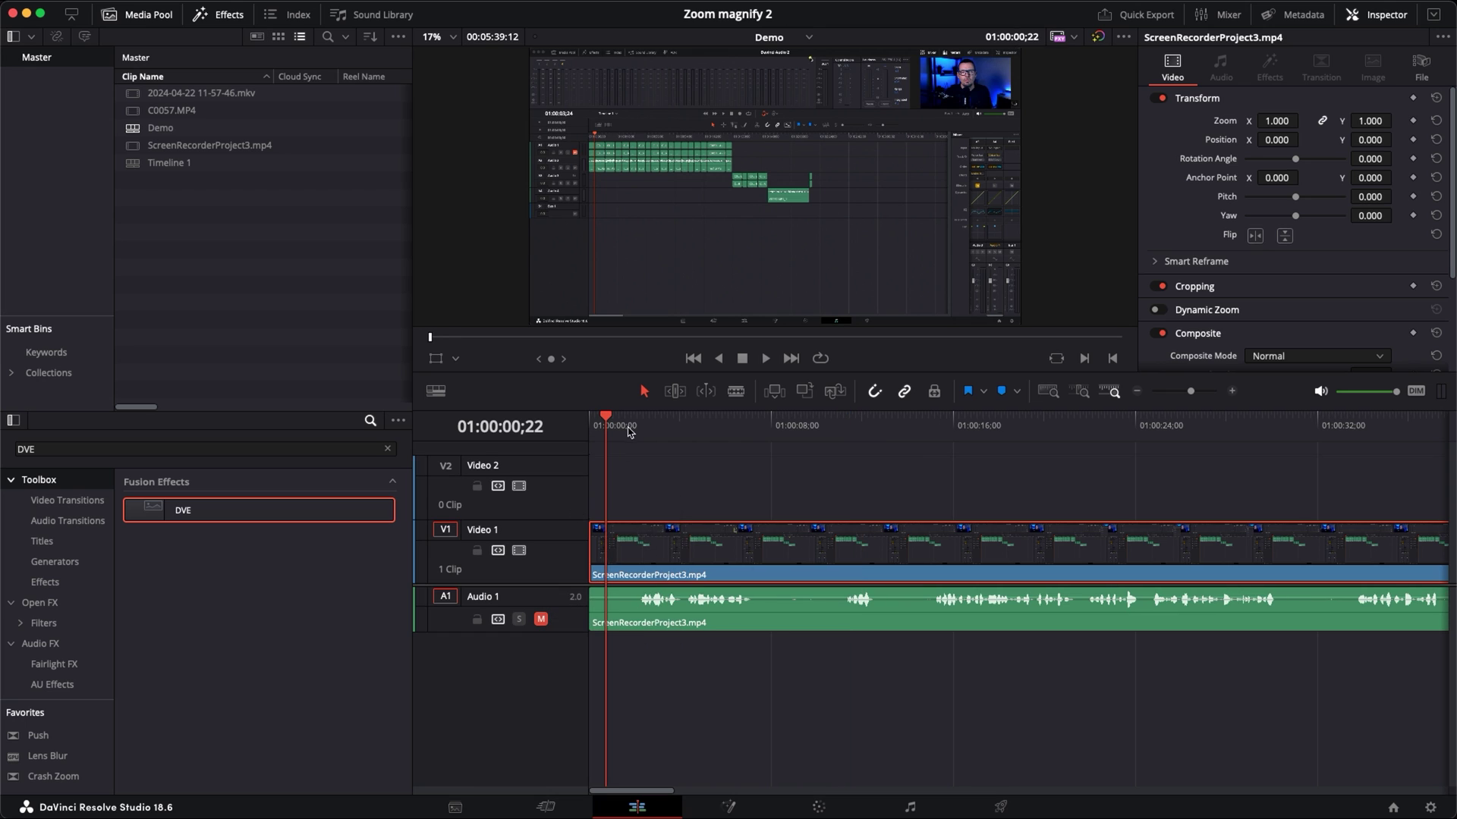
drag(627, 427, 1137, 448)
key(Home)
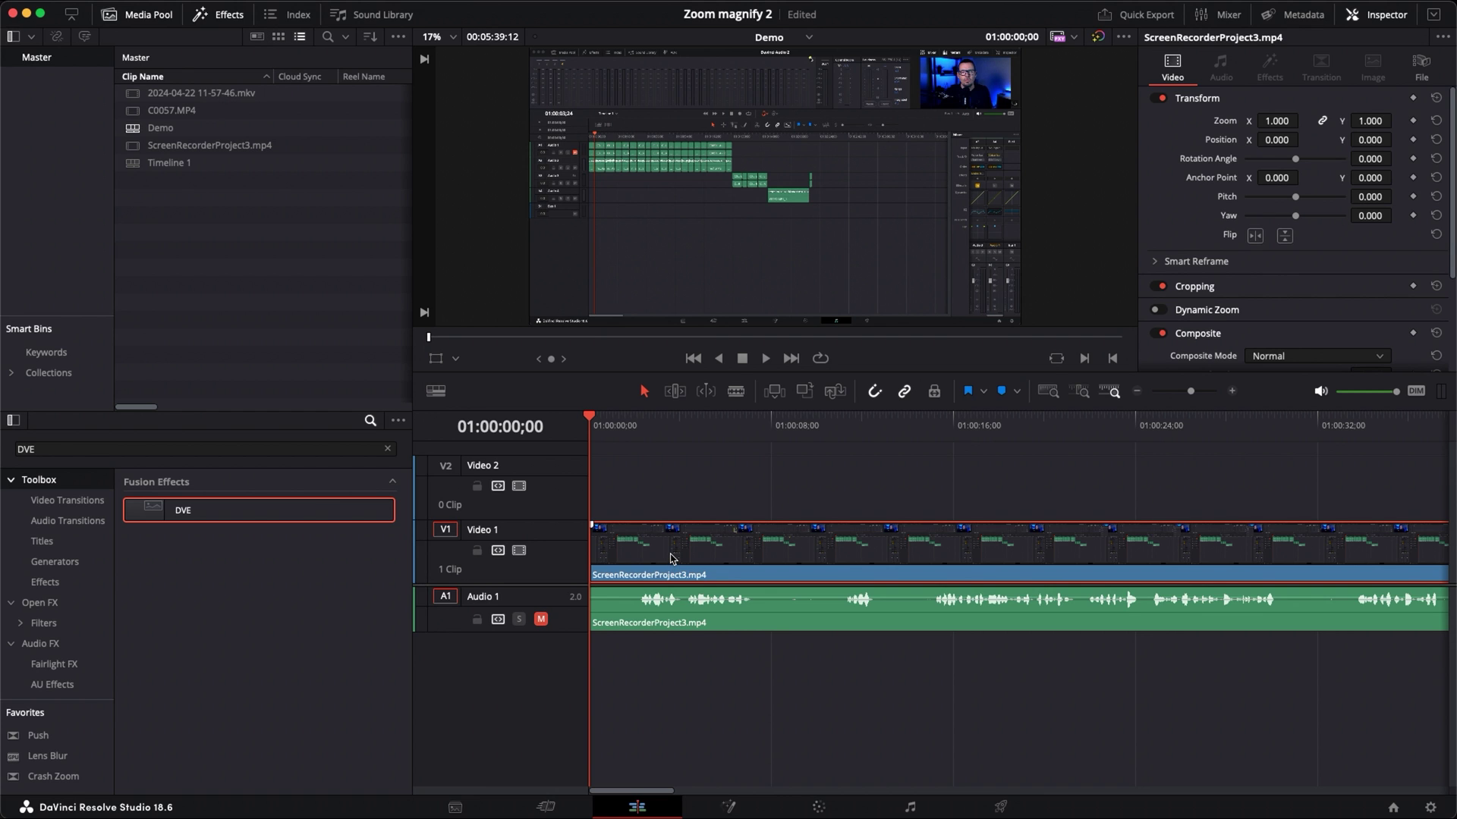
drag(672, 560, 673, 511)
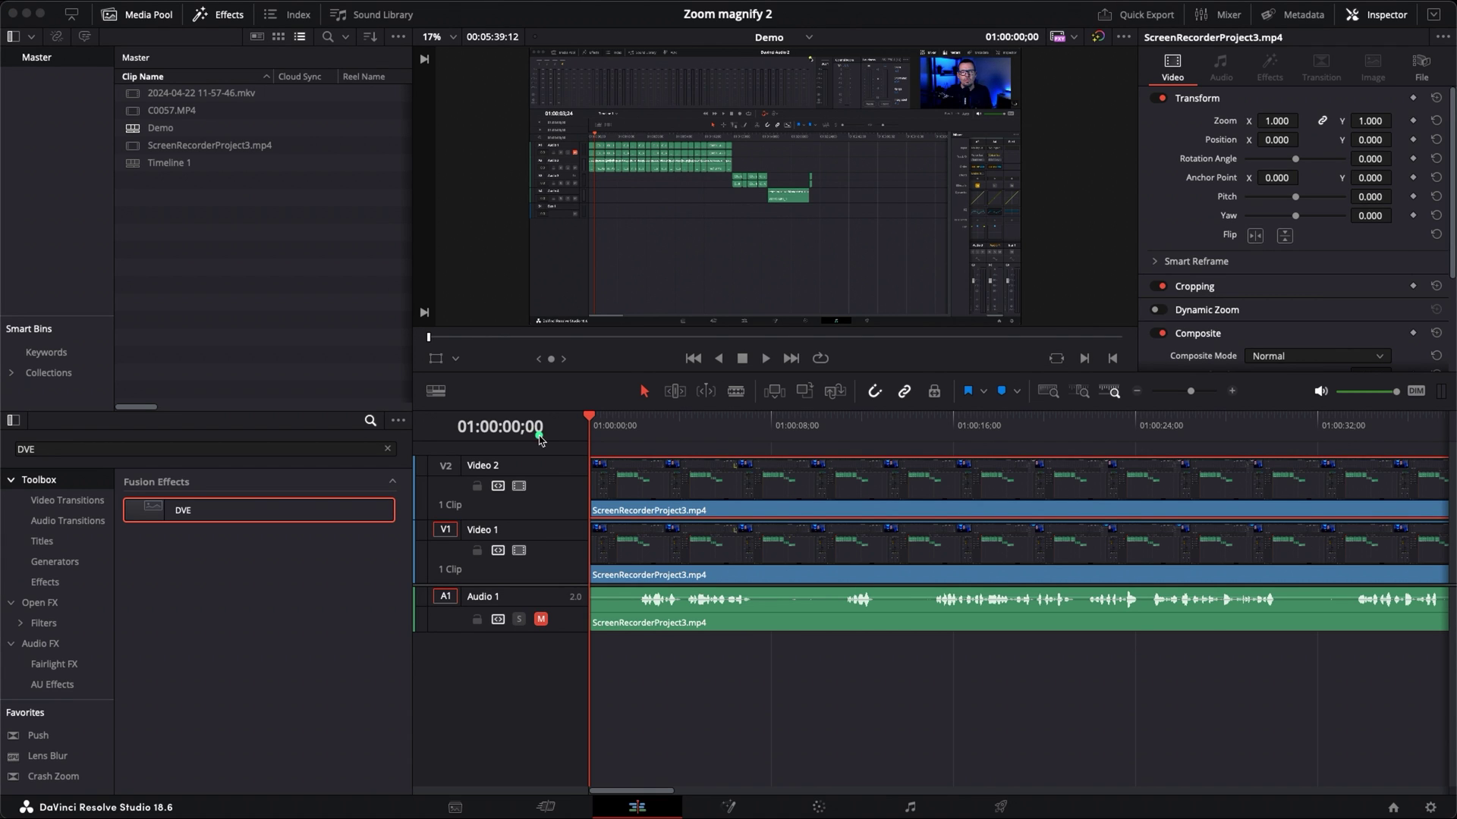
mouse_move(619, 477)
mouse_down()
mouse_move(651, 489)
mouse_move(816, 471)
mouse_up()
drag(607, 548, 860, 543)
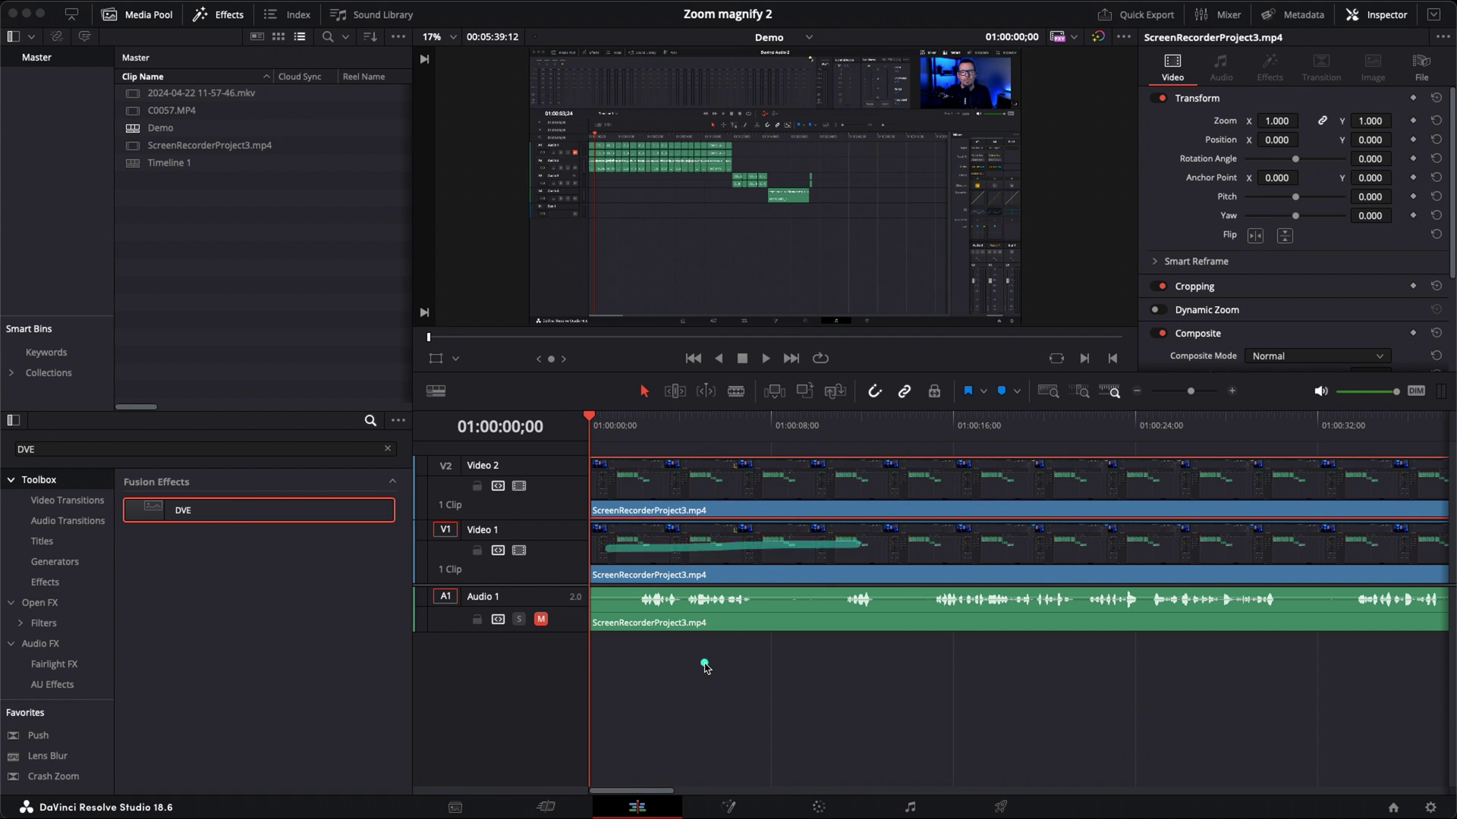
mouse_move(634, 428)
mouse_down()
mouse_move(717, 448)
mouse_move(945, 452)
mouse_move(921, 452)
mouse_up()
Cut both the Video 1 and Video 2 clips at 01:00:14;17 and 01:00:31;20
key(ctrl+b)
click(871, 559)
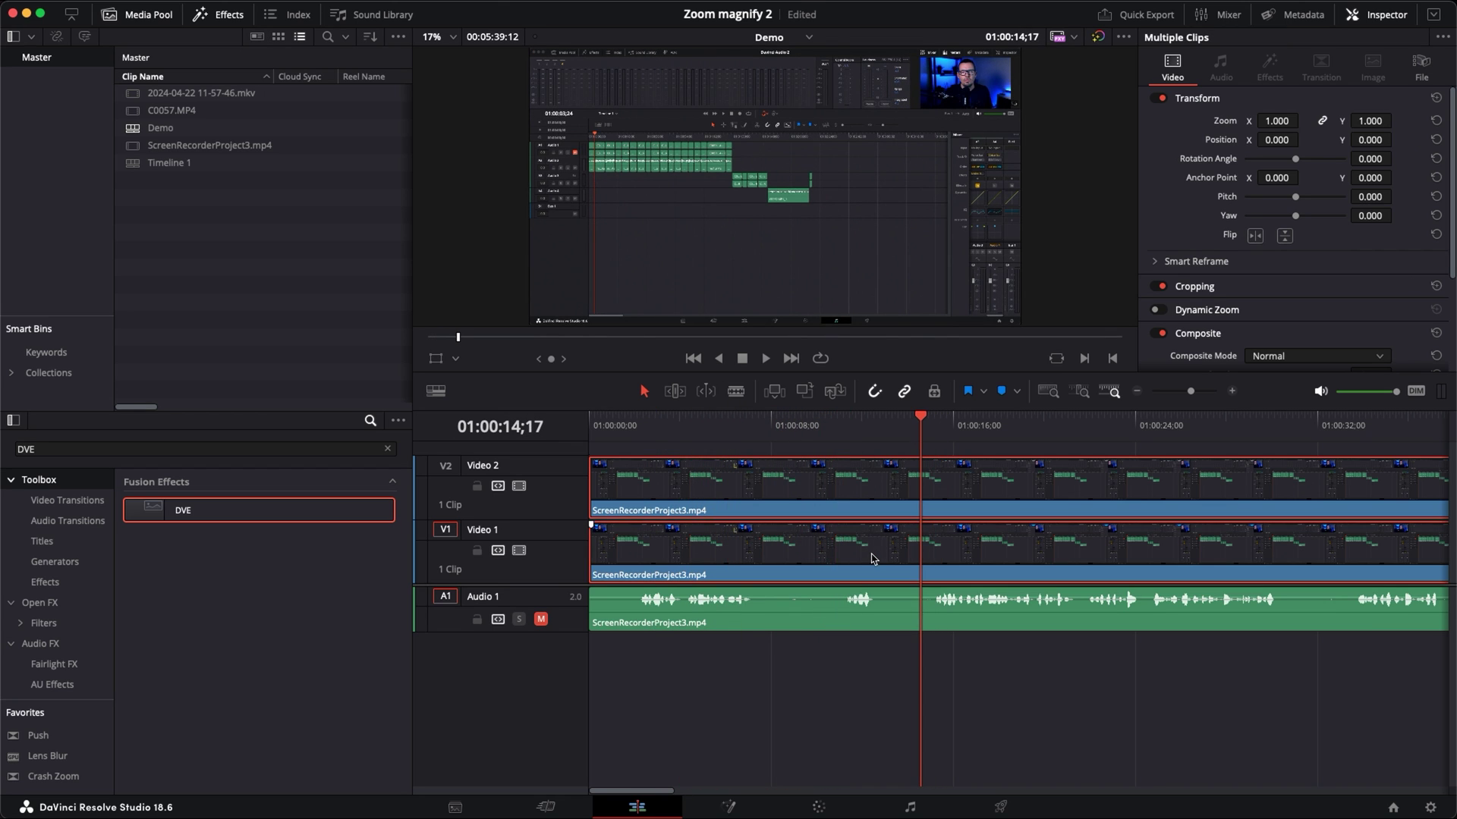
key(ctrl+b)
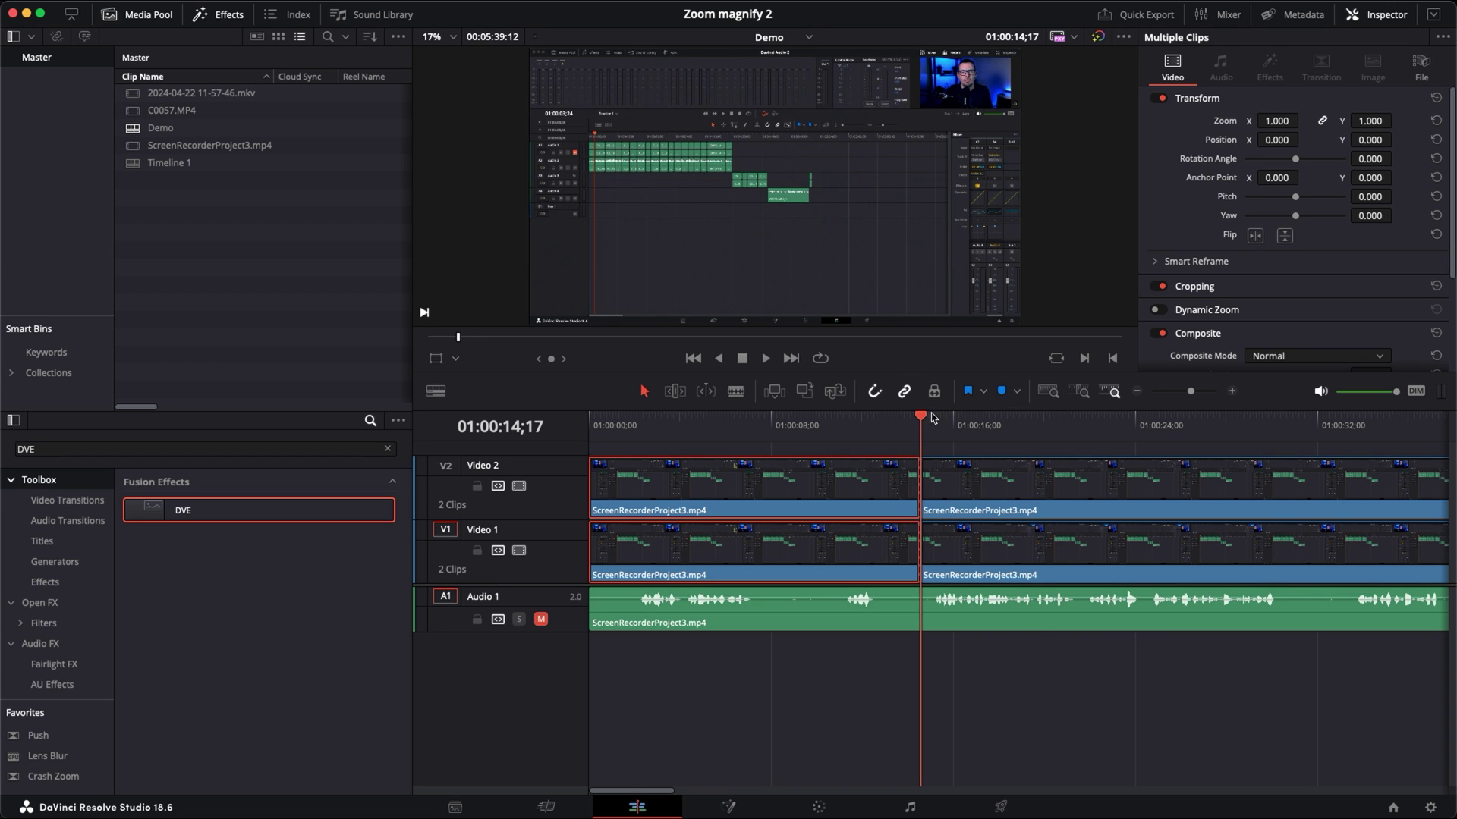
drag(922, 424, 1312, 421)
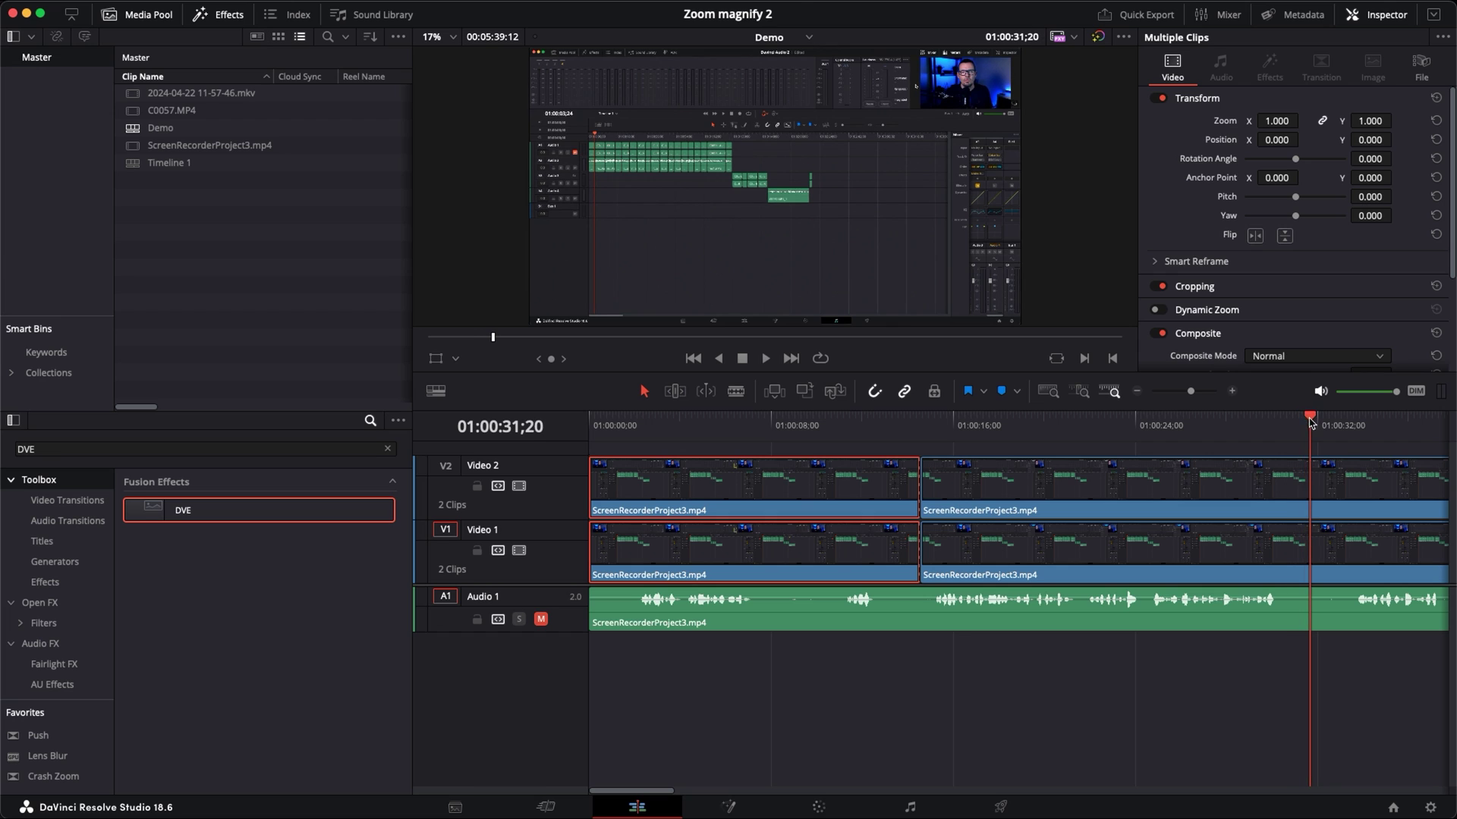
click(1200, 489)
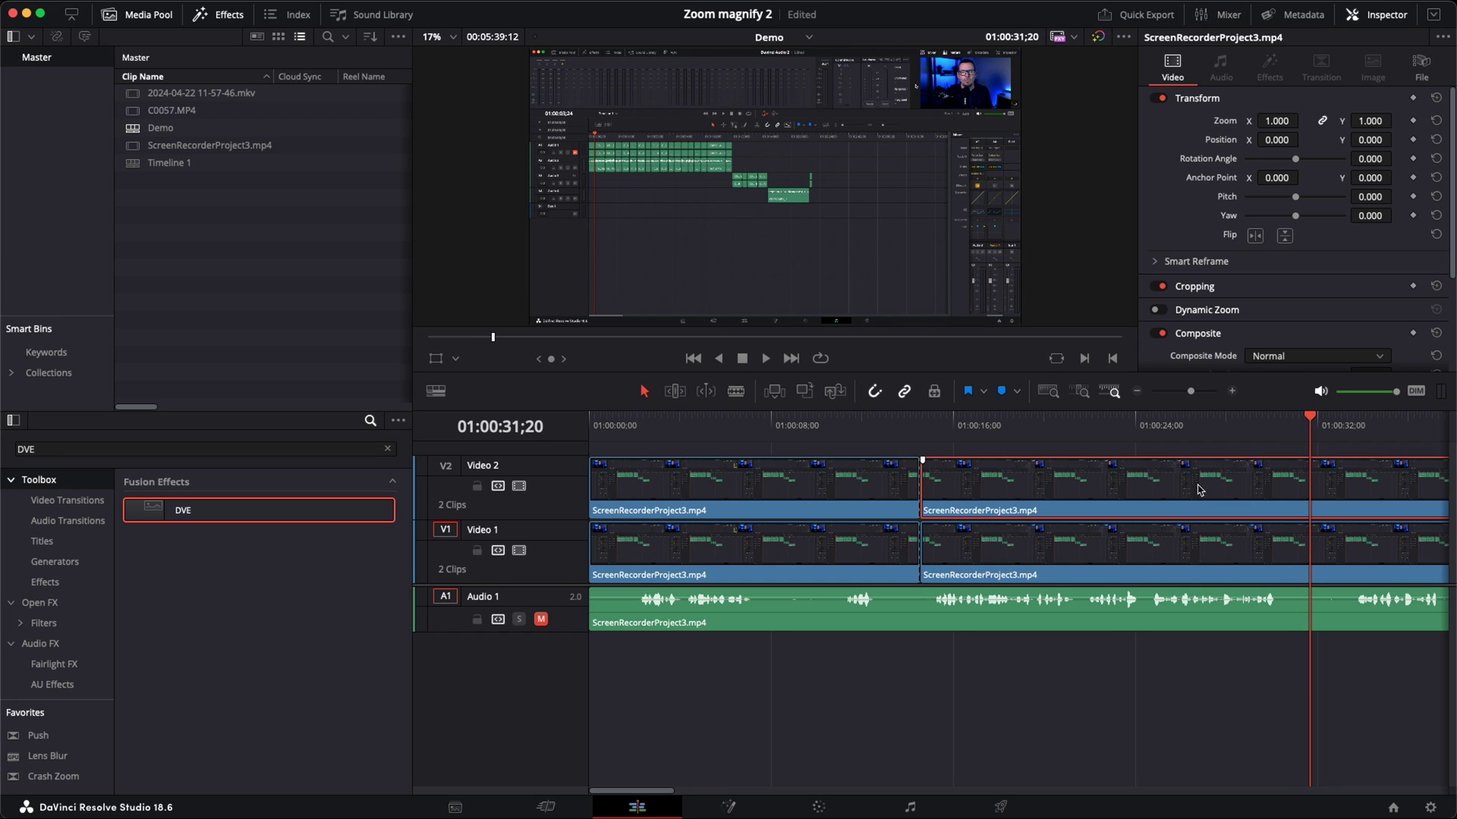
super+click(1194, 561)
key(super+b)
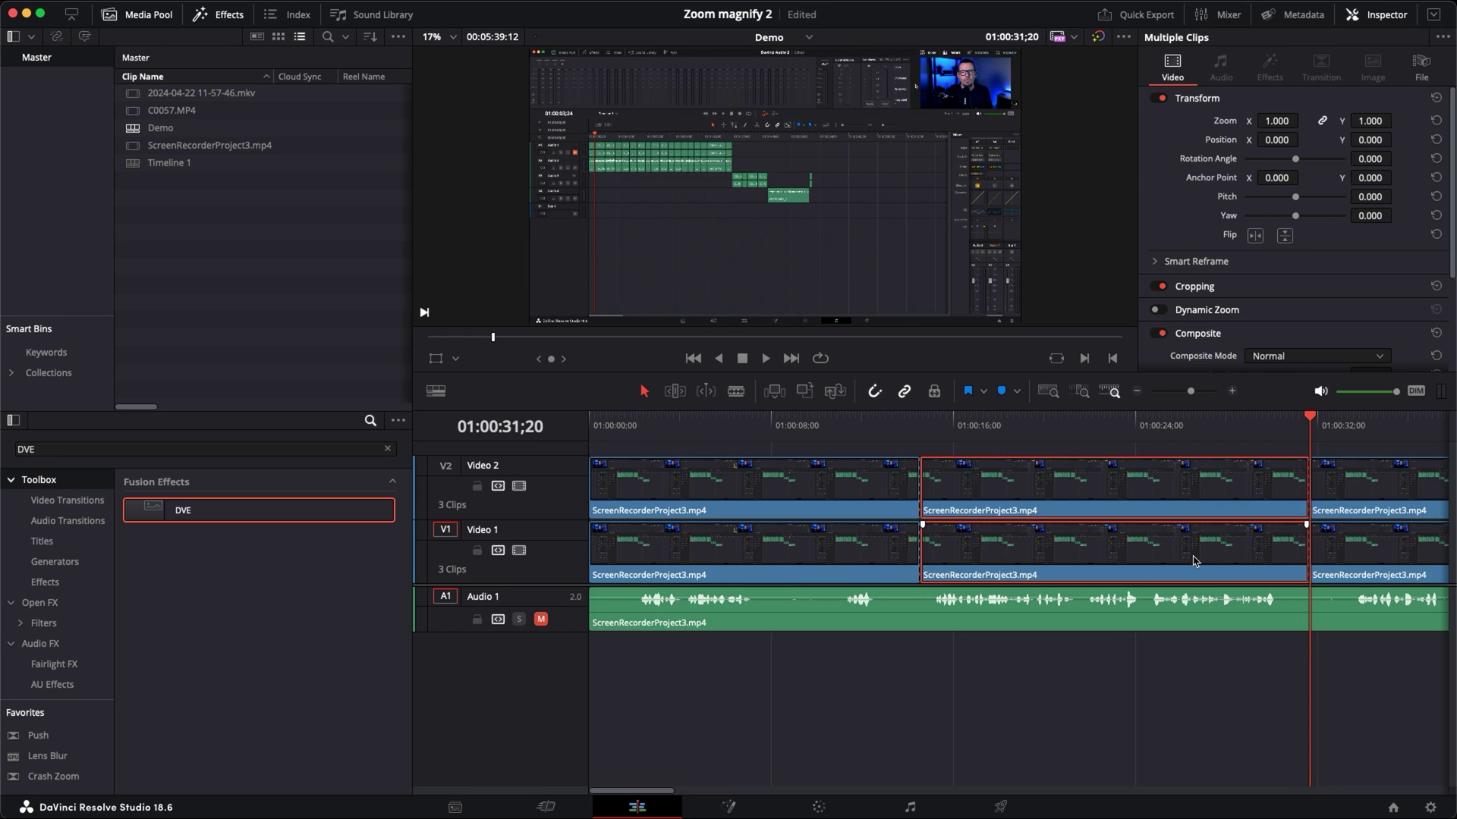
Blade Video 2 at 01:00:34;12 and delete the short piece, leaving a gap
drag(1312, 421, 1370, 449)
click(1347, 493)
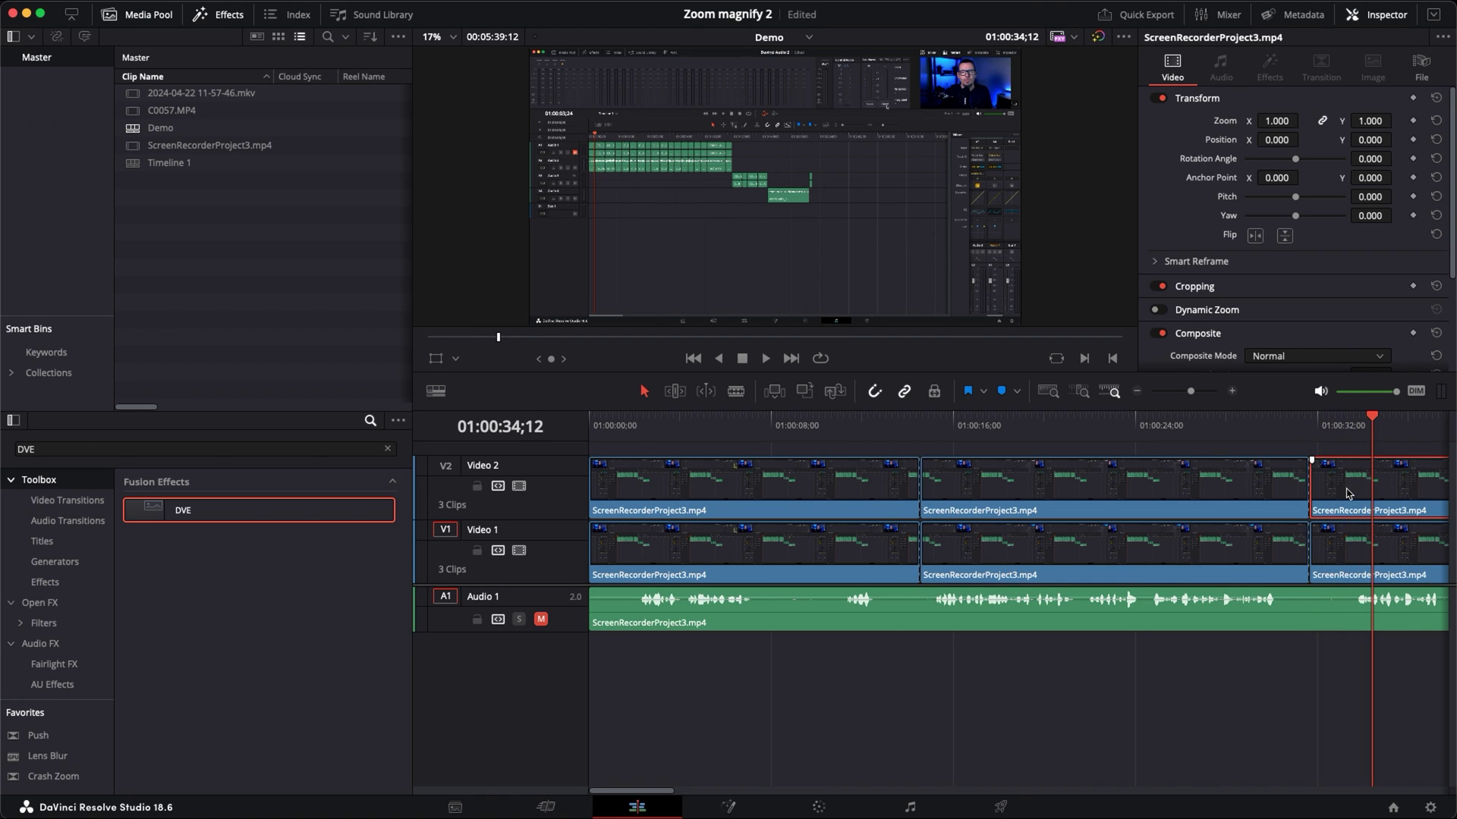
key(super+b)
key(BackSpace)
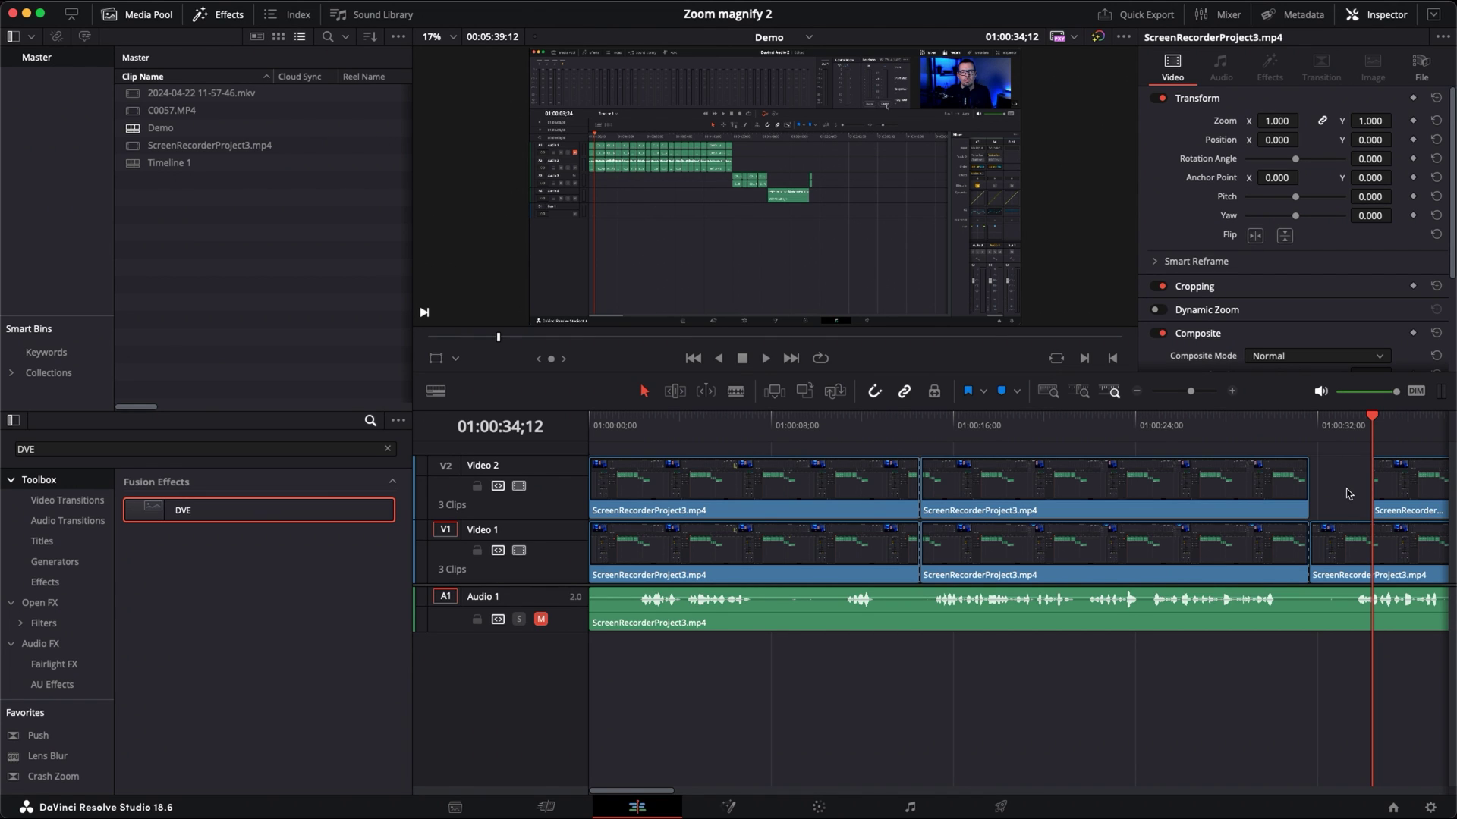
drag(1346, 494, 1309, 475)
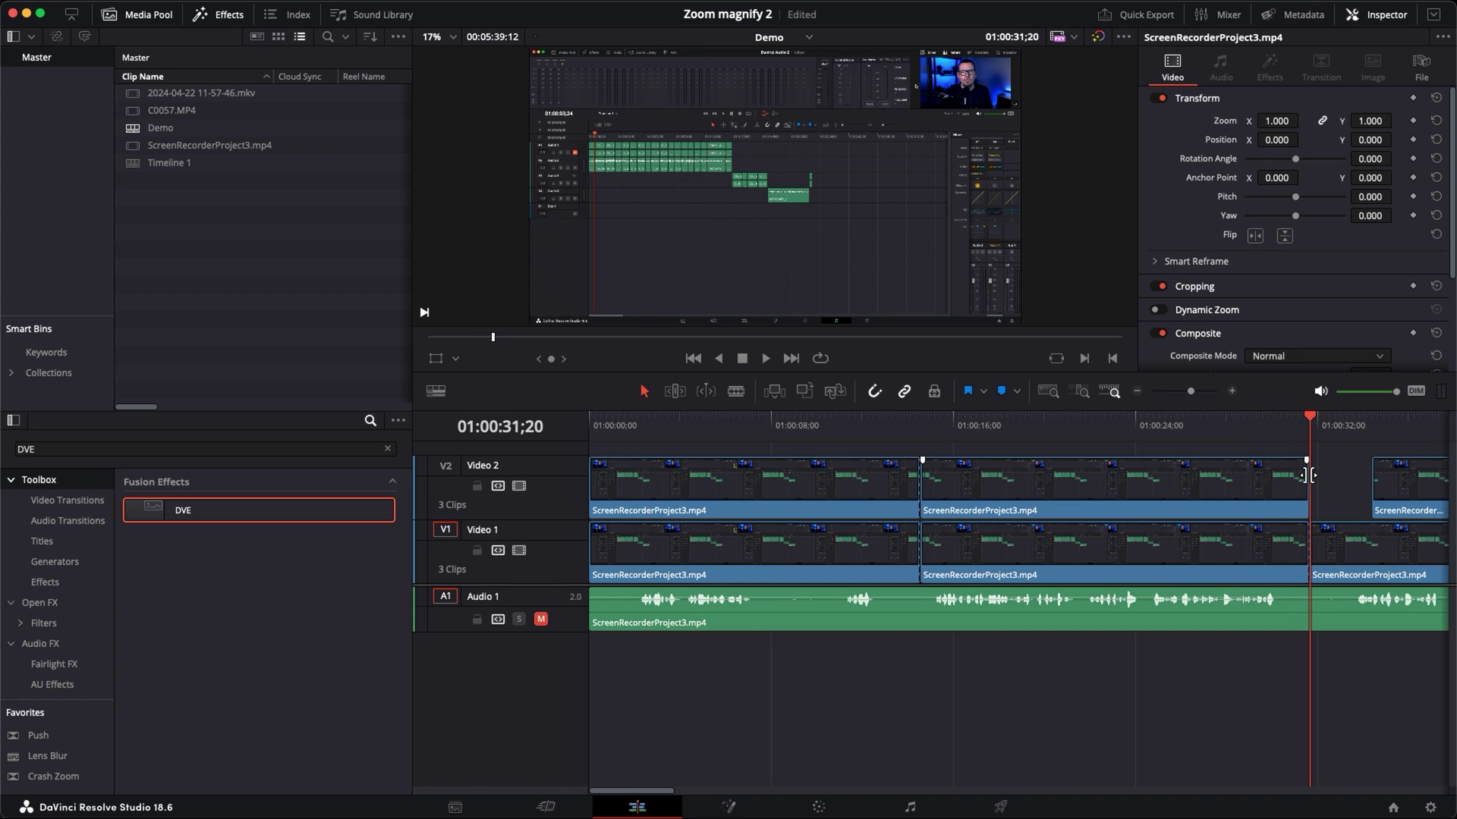
click(1314, 475)
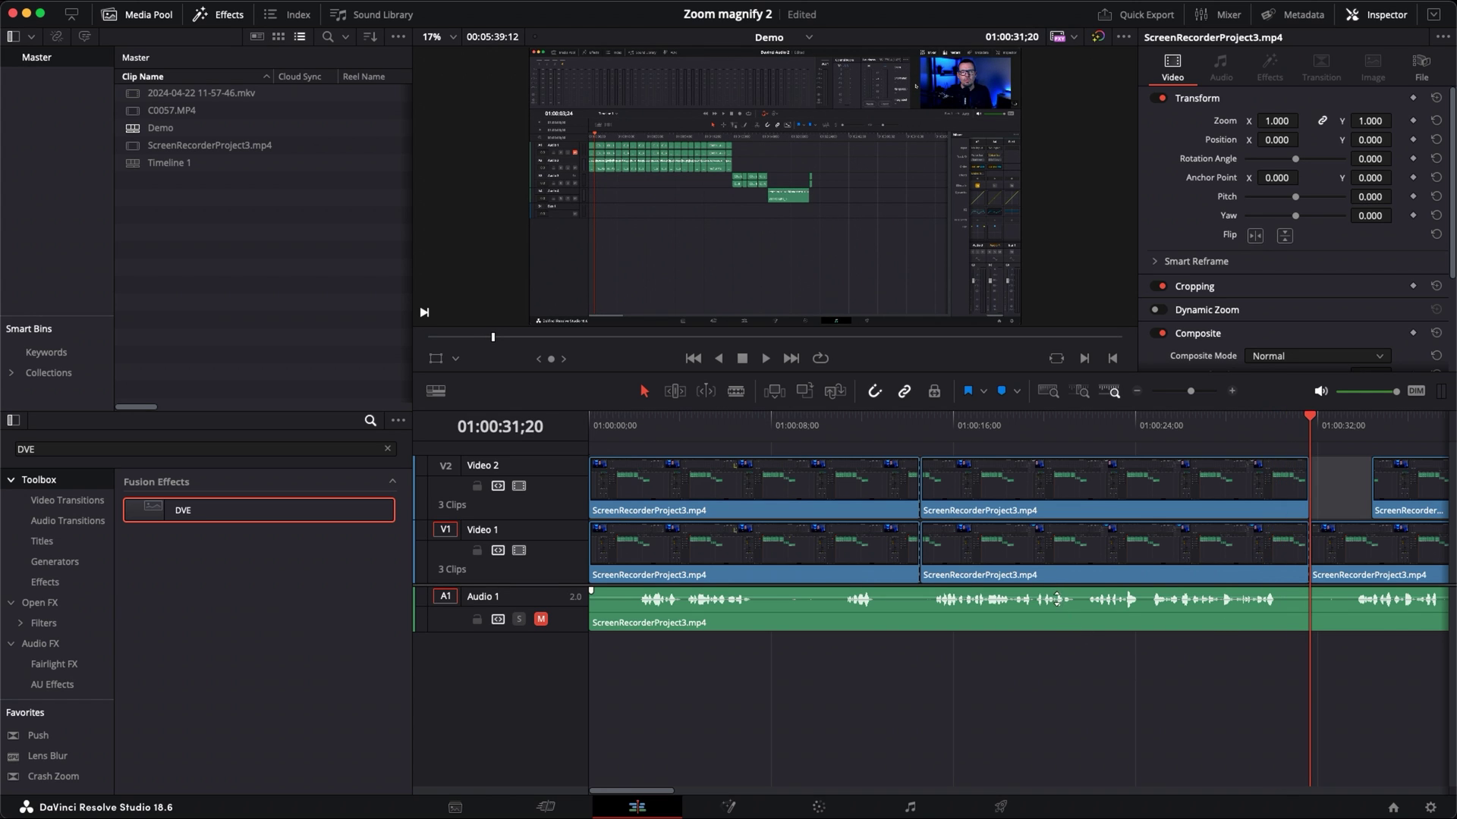
Disable the Video 2 track and park the playhead at the first cut, 01:00:14;17
click(1010, 560)
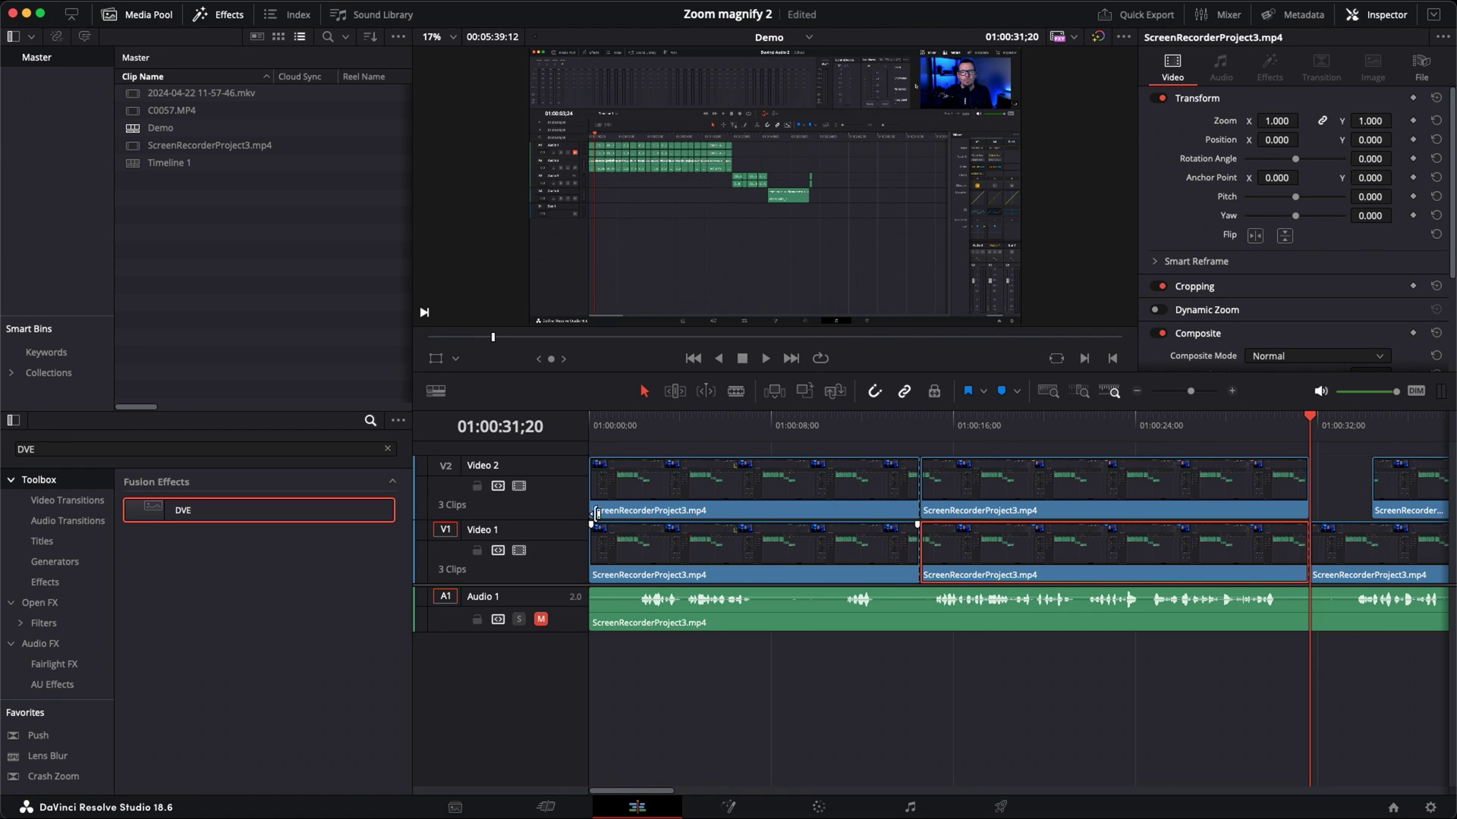
click(521, 486)
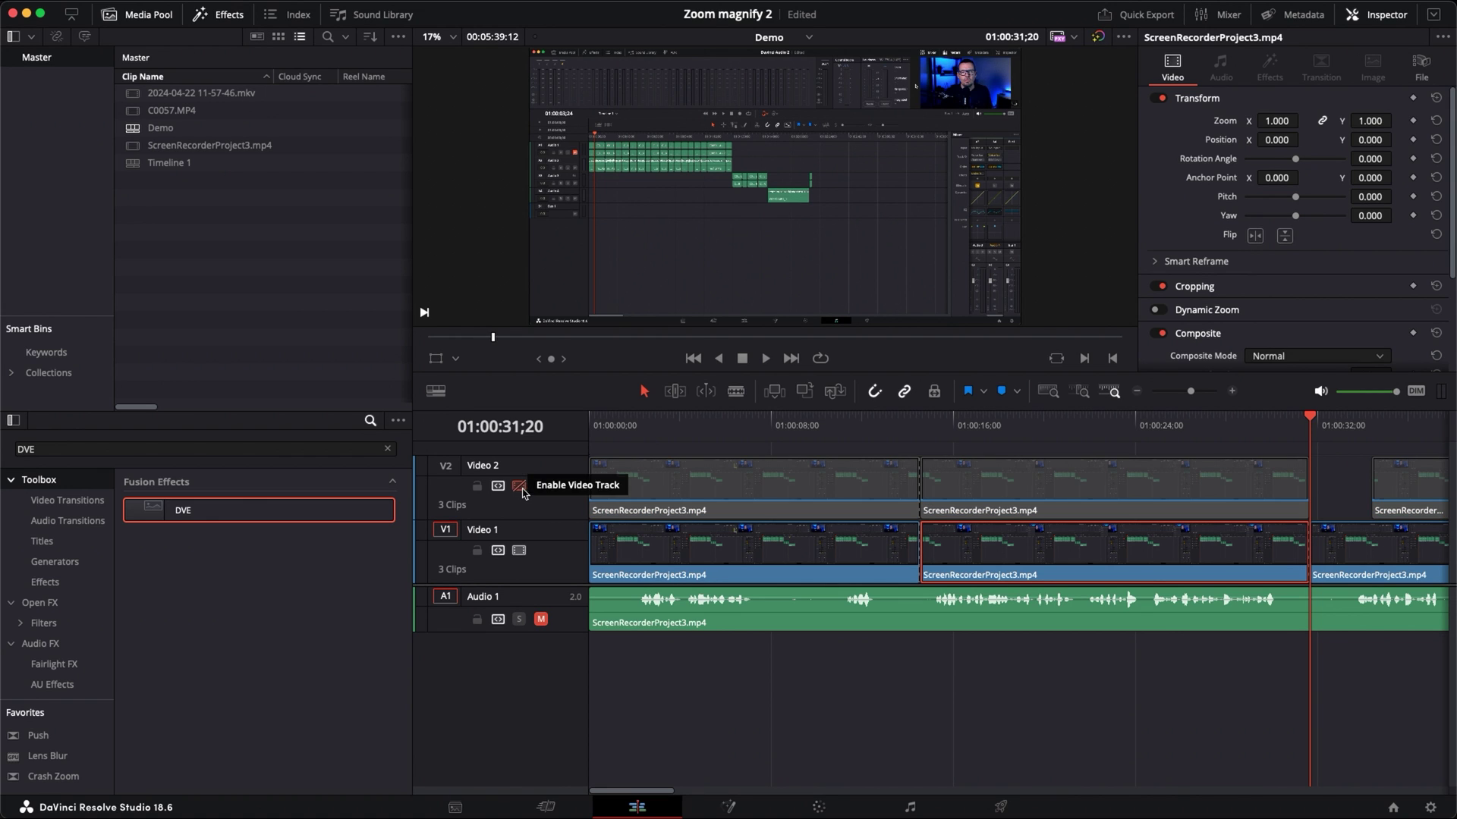
key(Up)
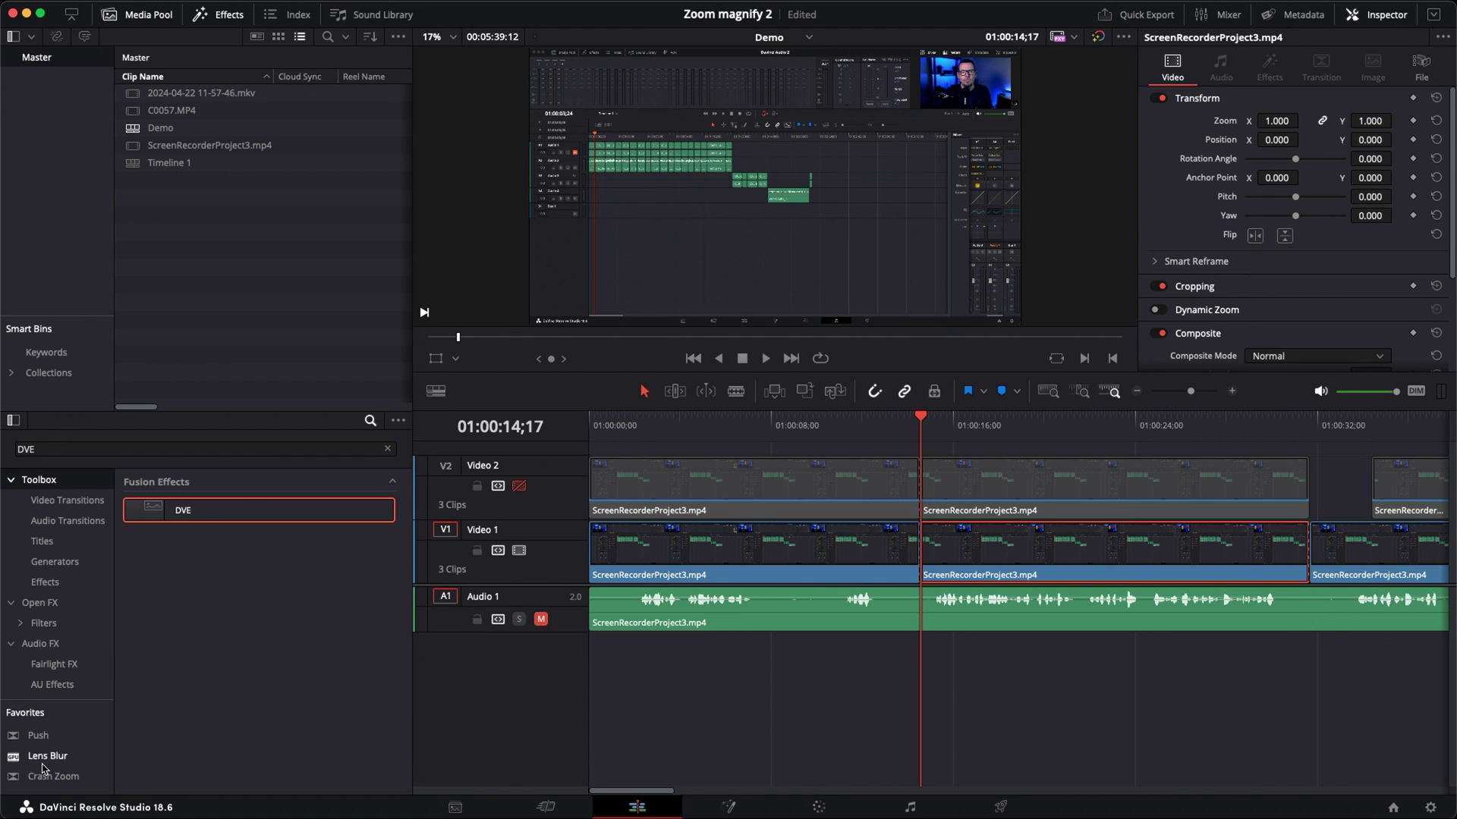
Apply Lens Blur from Favorites to the middle Video 1 clip
drag(31, 764, 994, 565)
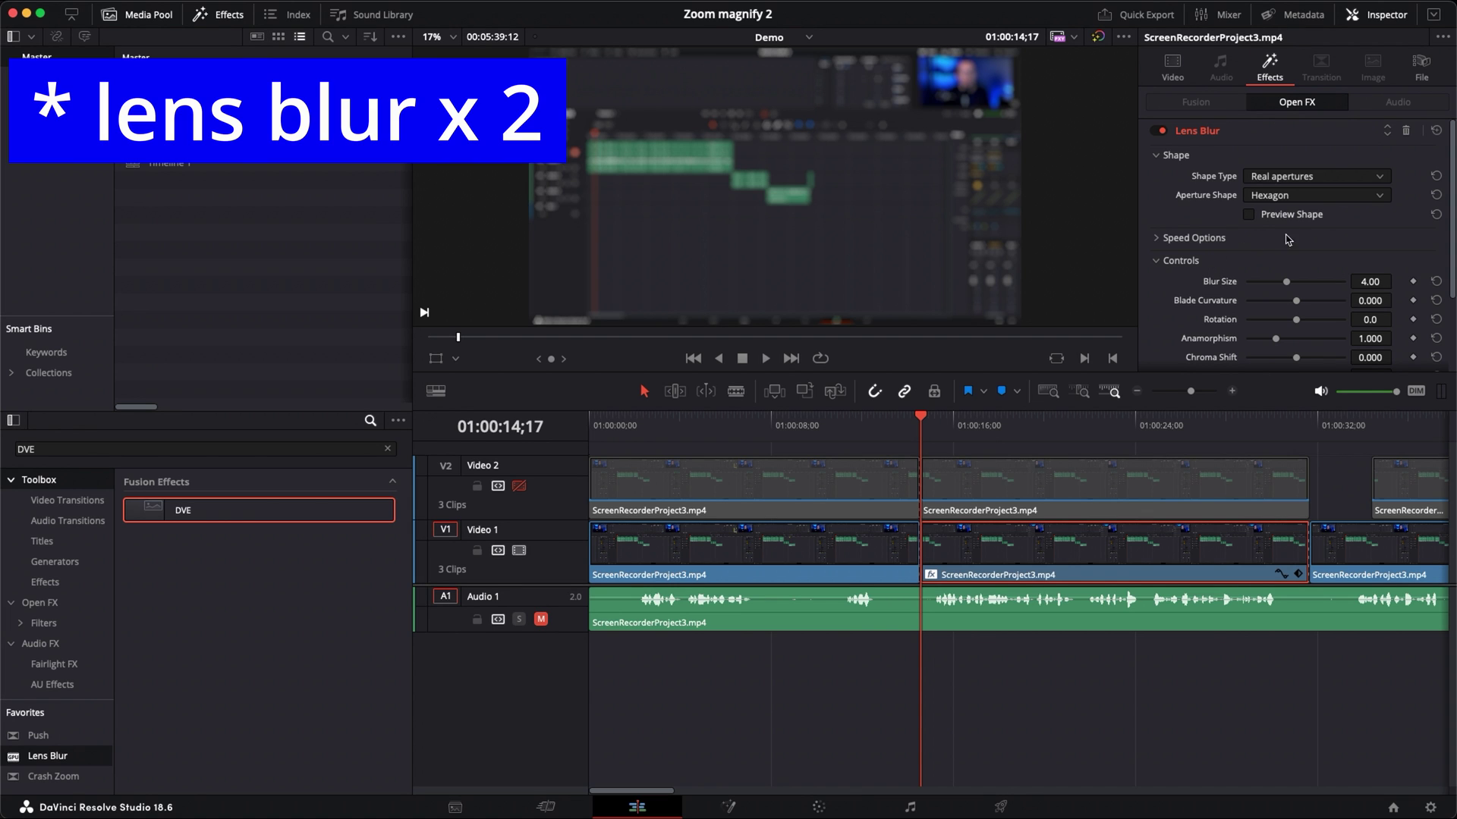
click(1158, 262)
click(1158, 261)
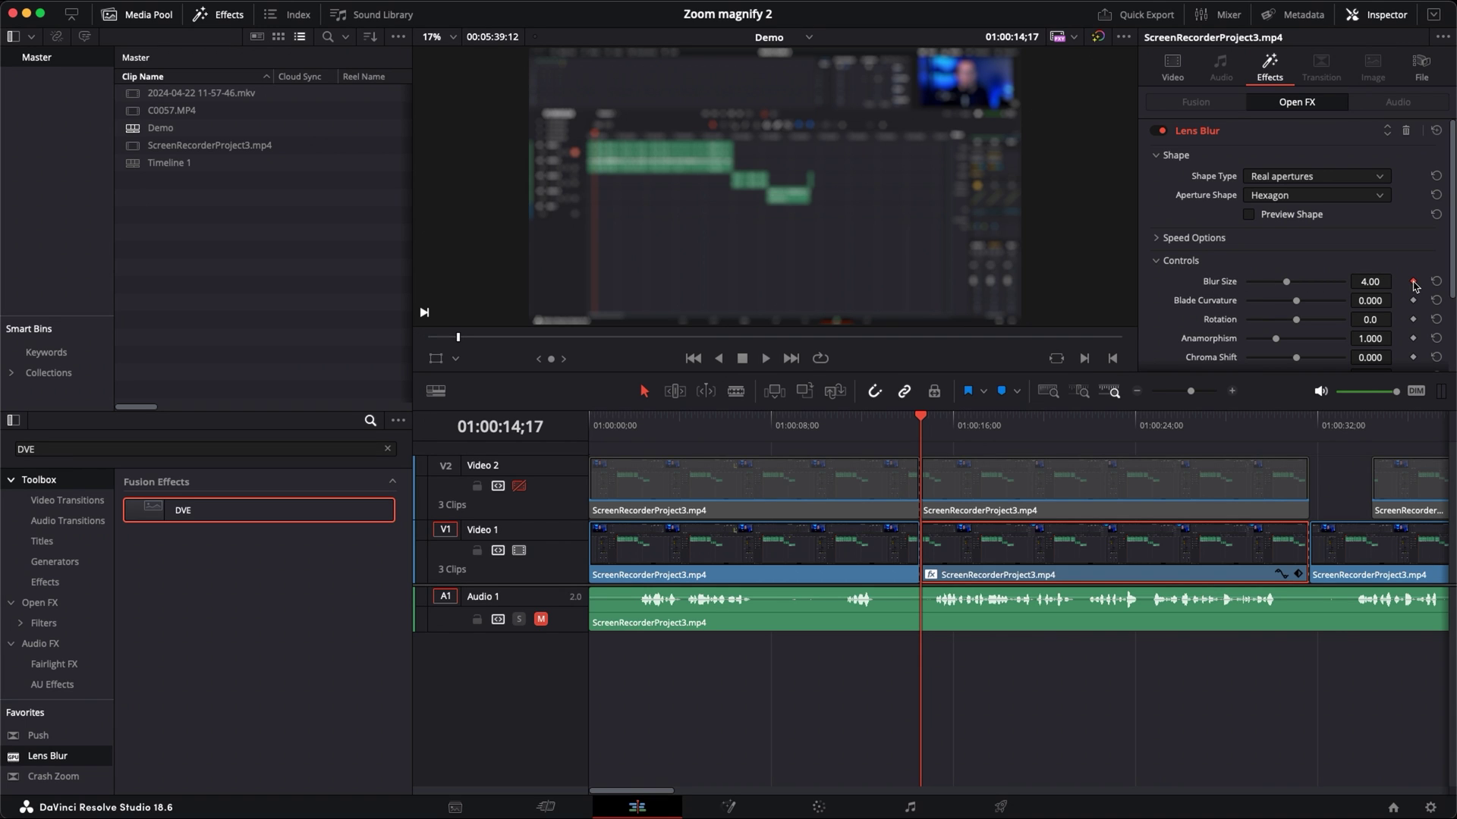
Keyframe Lens Blur Size at 0.00 on 01:00:14;17 and 3.10 on 01:00:14;25, saving the project
drag(1288, 285, 1224, 286)
key(super+s)
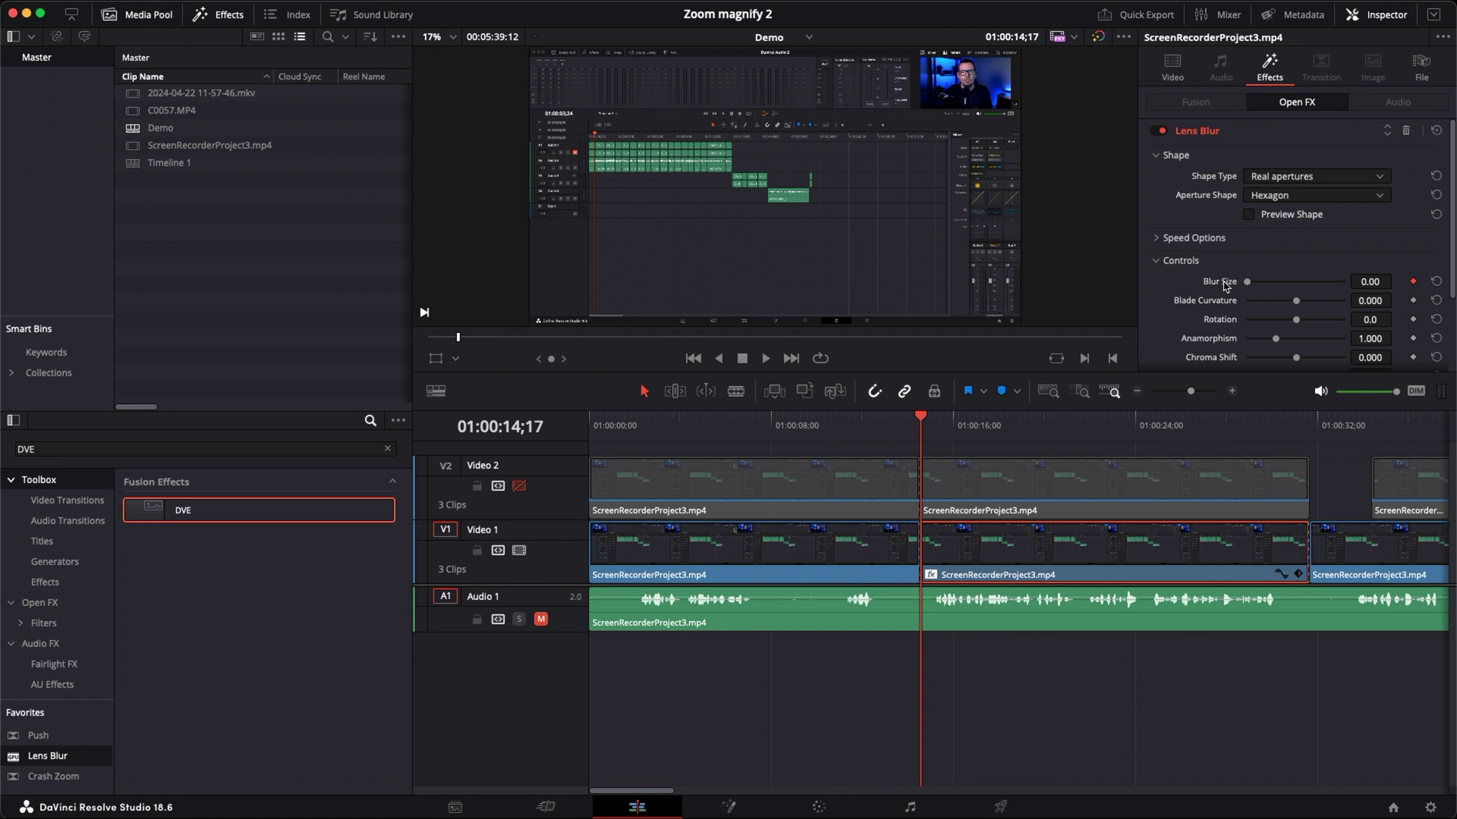
key(Right)
key(Right)
key(Right)
key(Right)
key(Right)
key(Right)
key(Right)
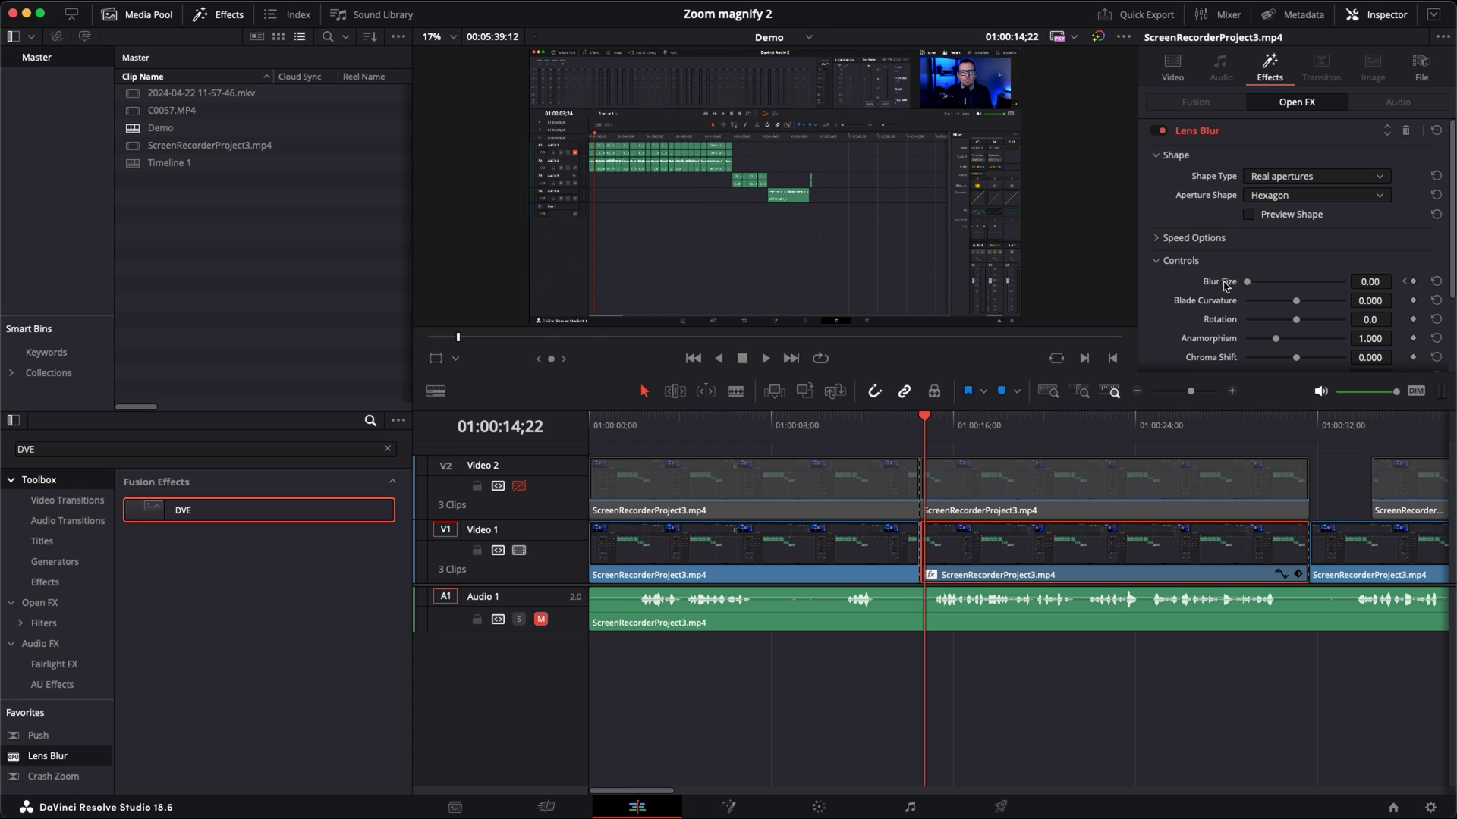
key(Right)
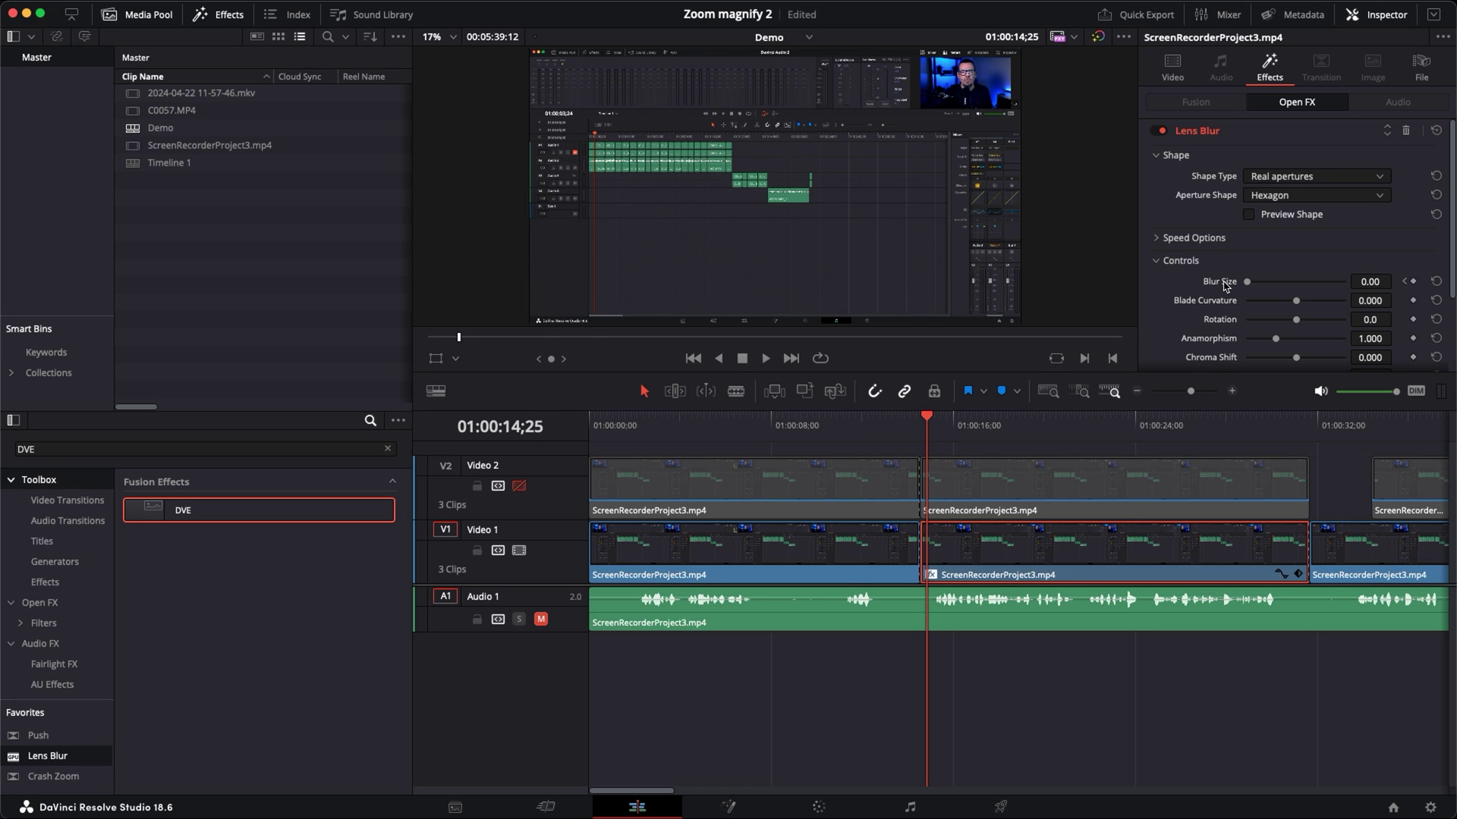
click(1413, 282)
drag(1248, 284, 1278, 286)
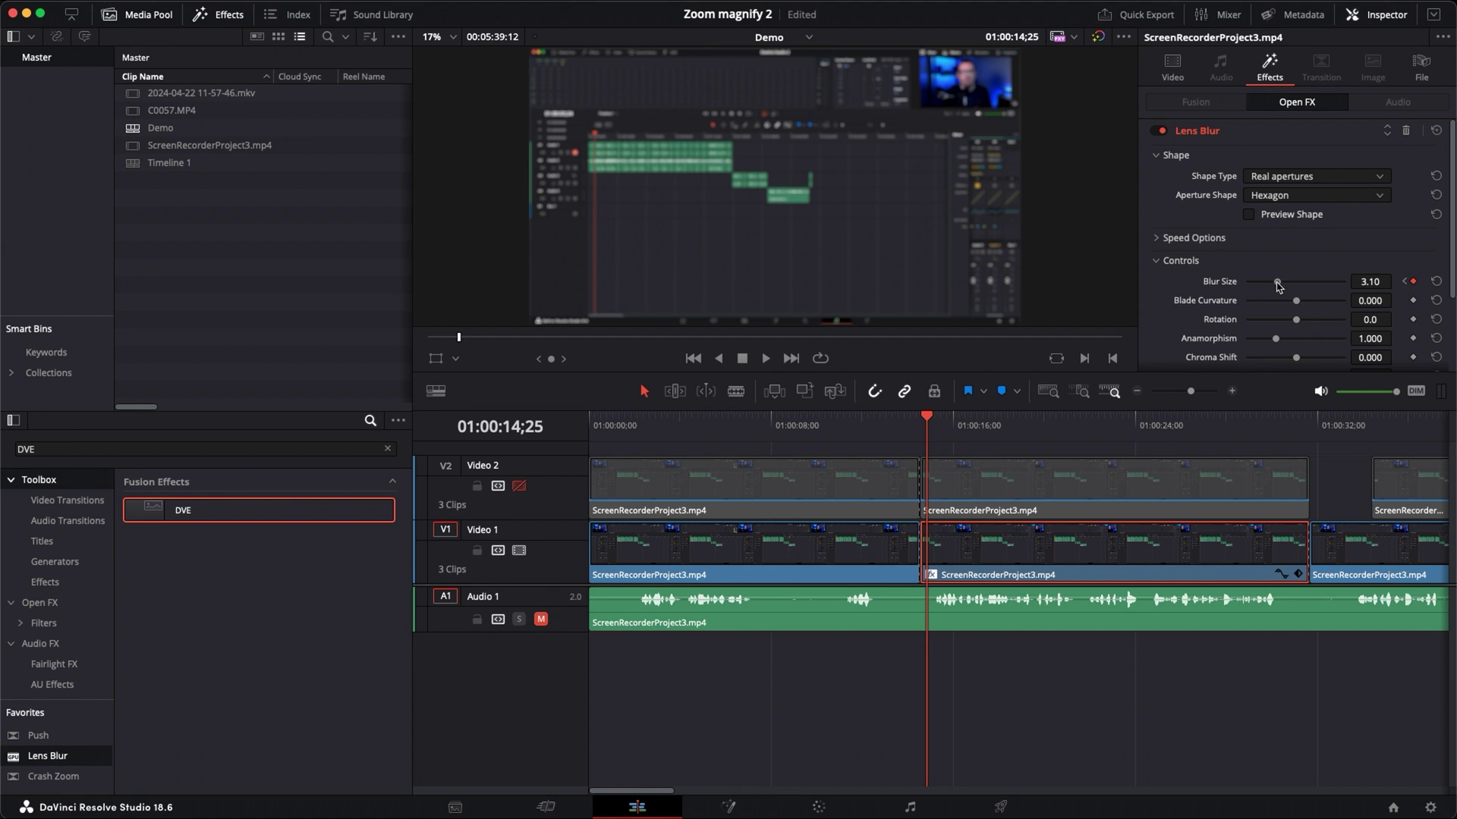
click(1272, 423)
Add a closing Blur Size keyframe of 0.00 at 01:00:31;19, just before the second cut
drag(1277, 425, 1309, 424)
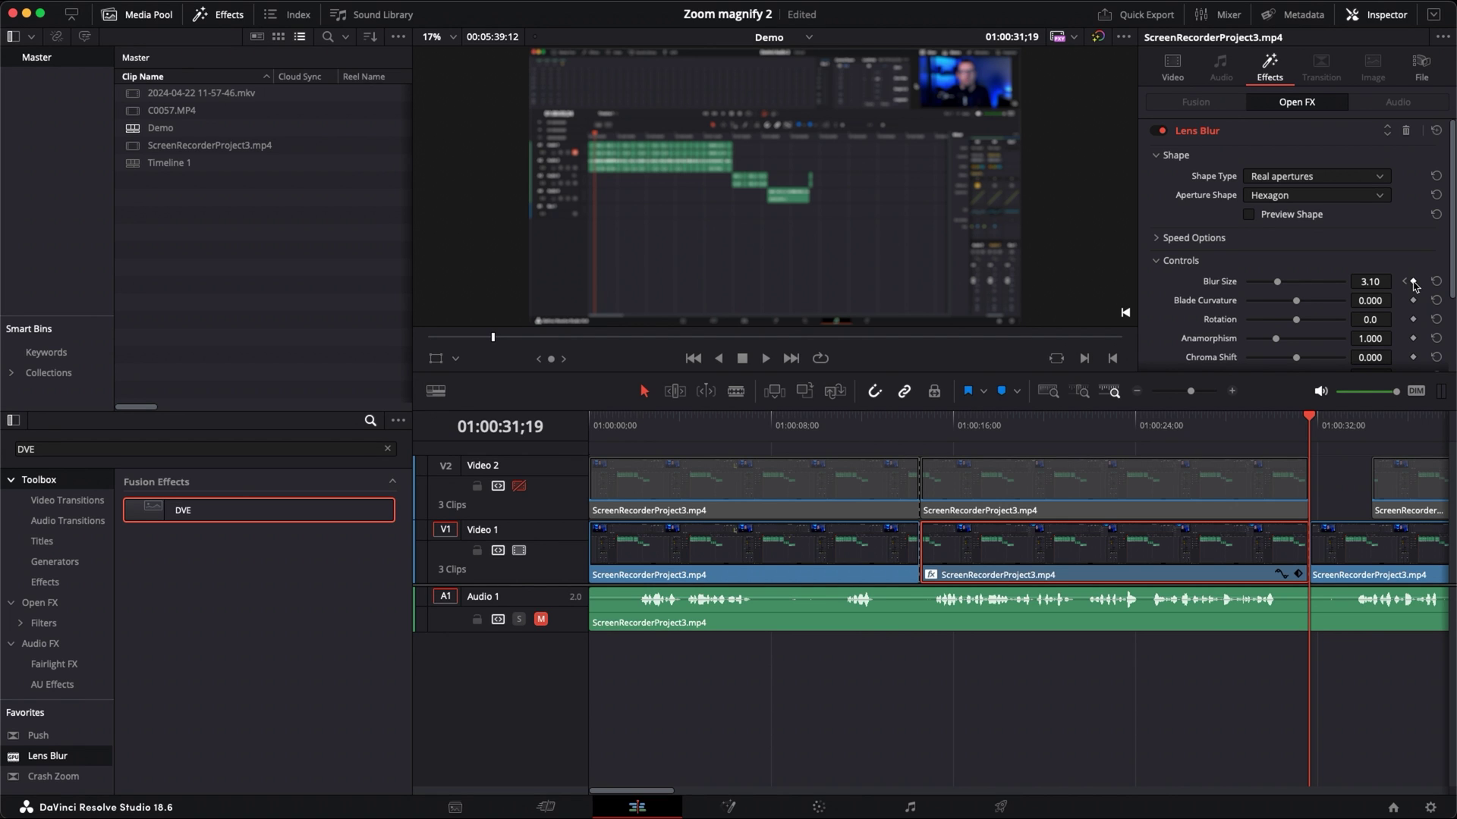
key(Left)
key(Left)
key(Left)
key(Left)
key(Left)
key(Left)
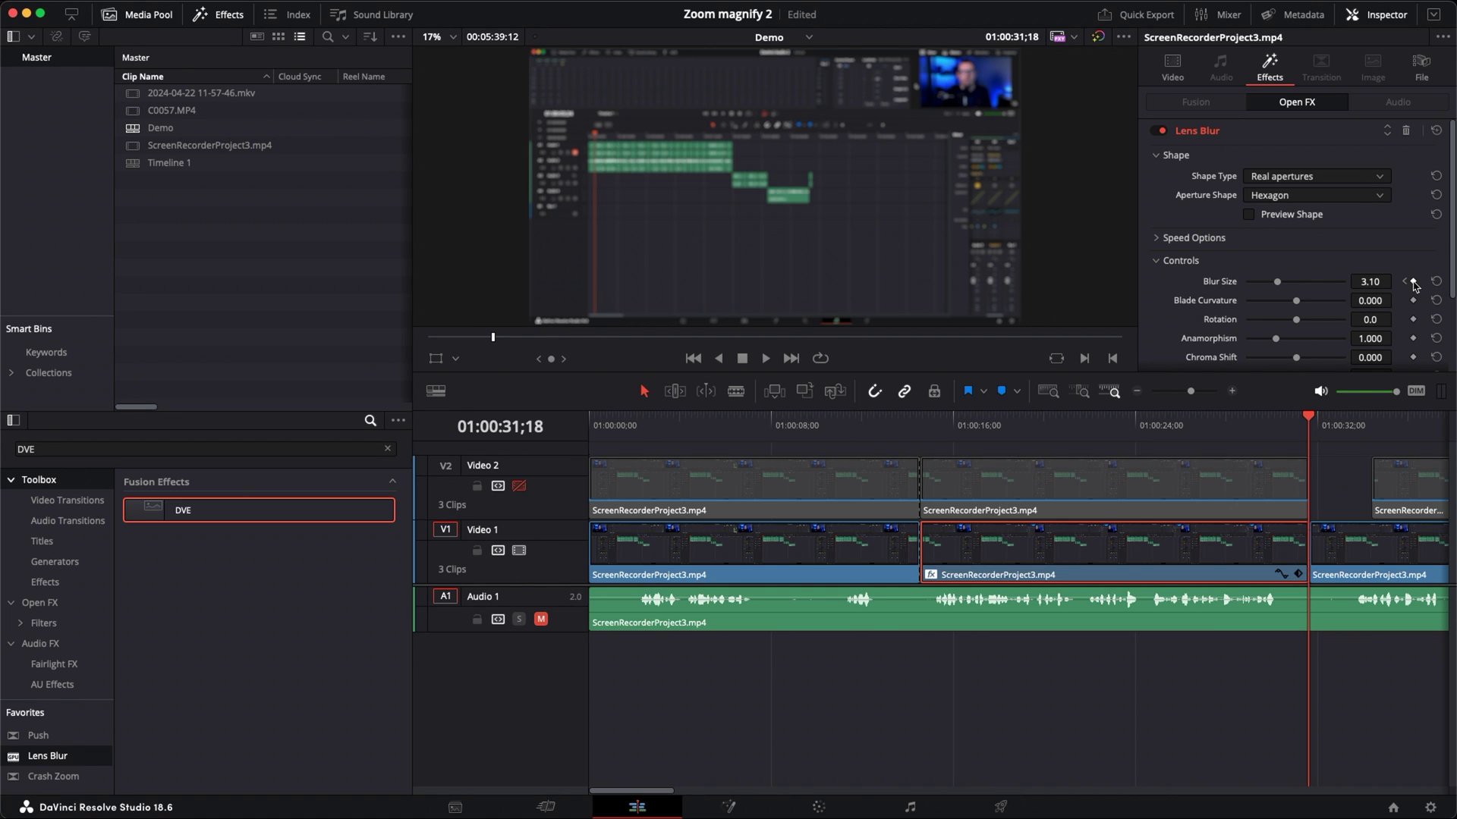
key(Left)
key(Left)
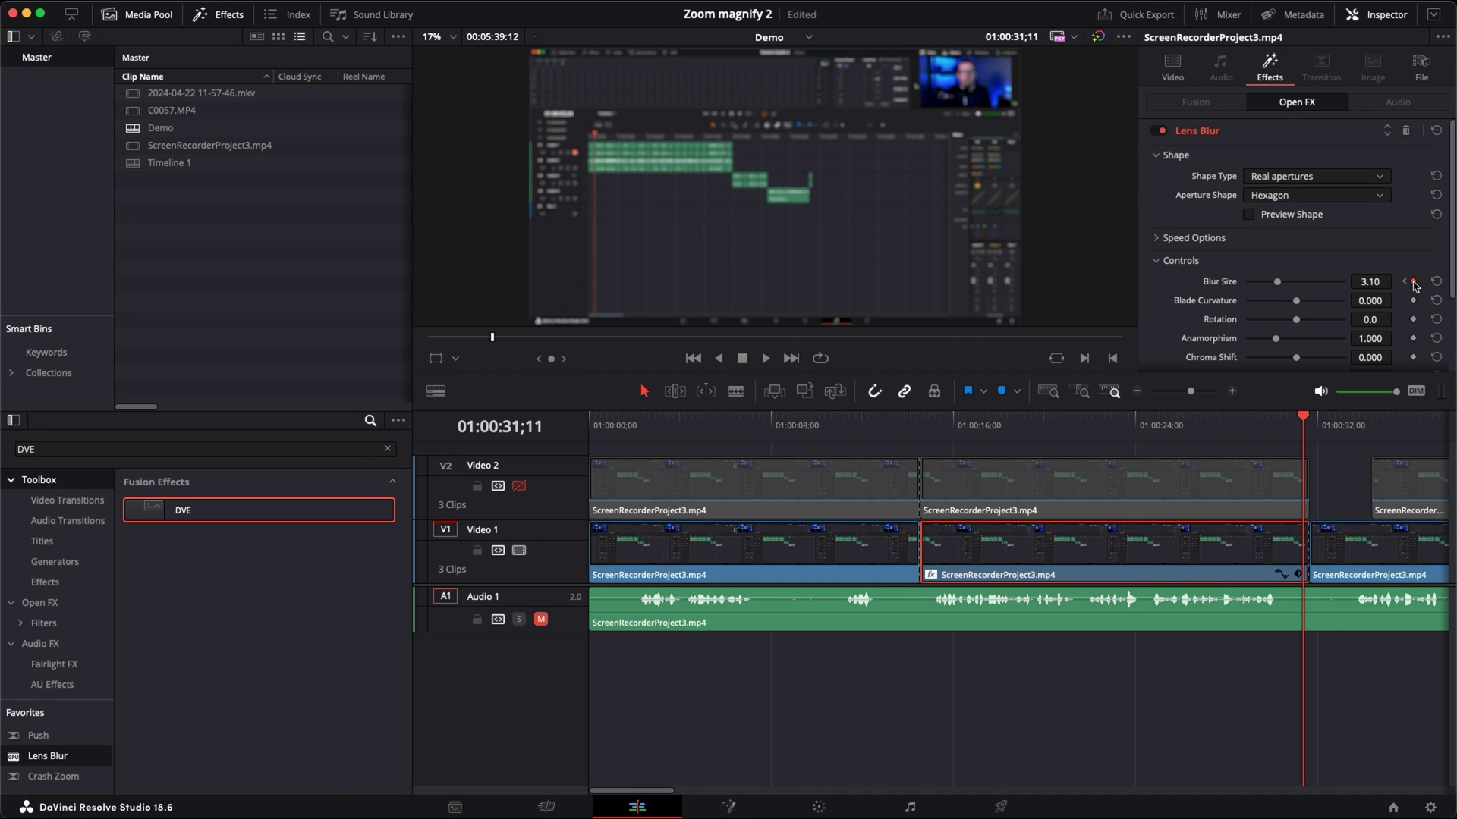
click(1308, 419)
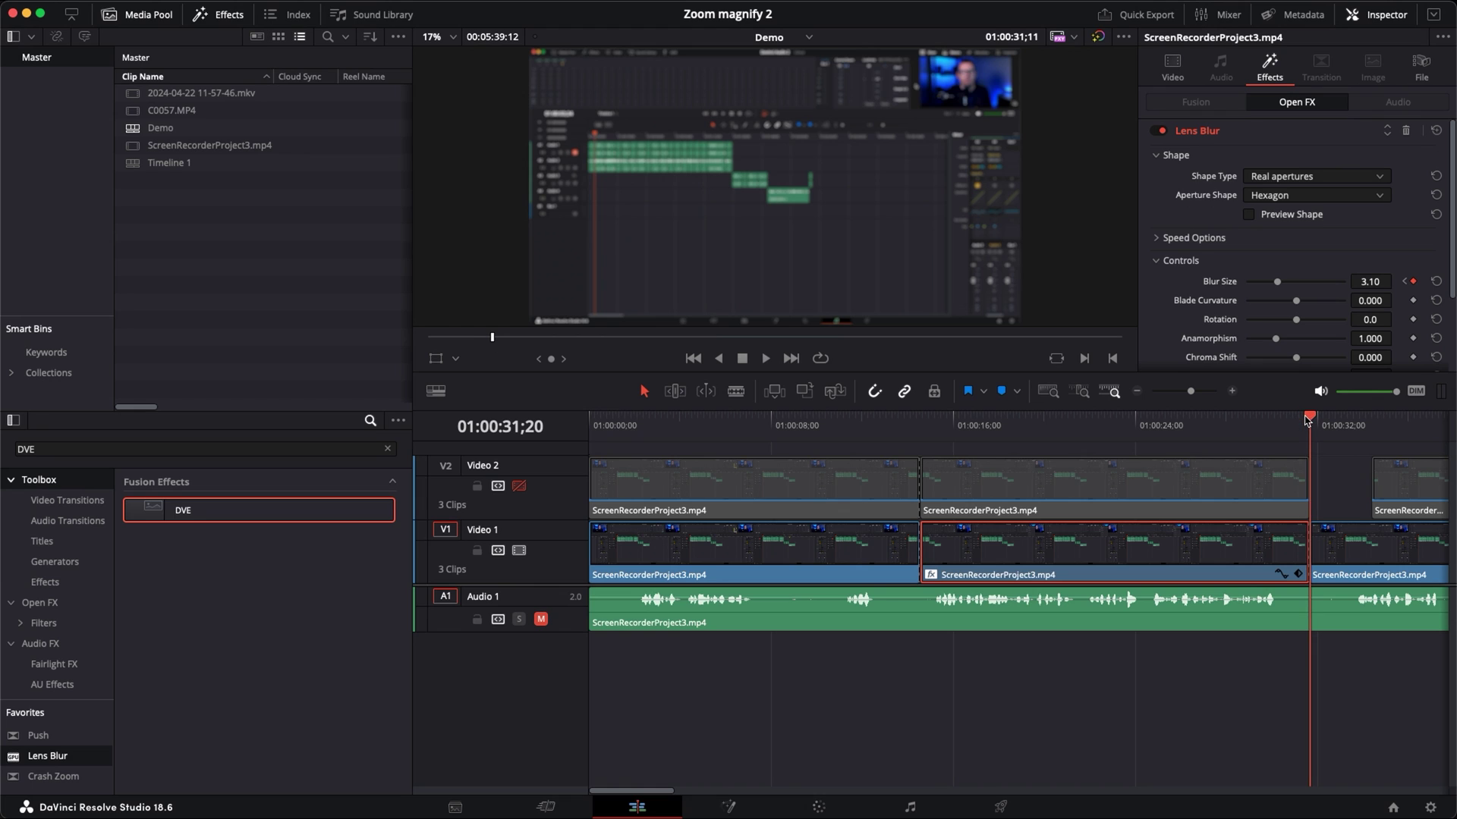
key(Left)
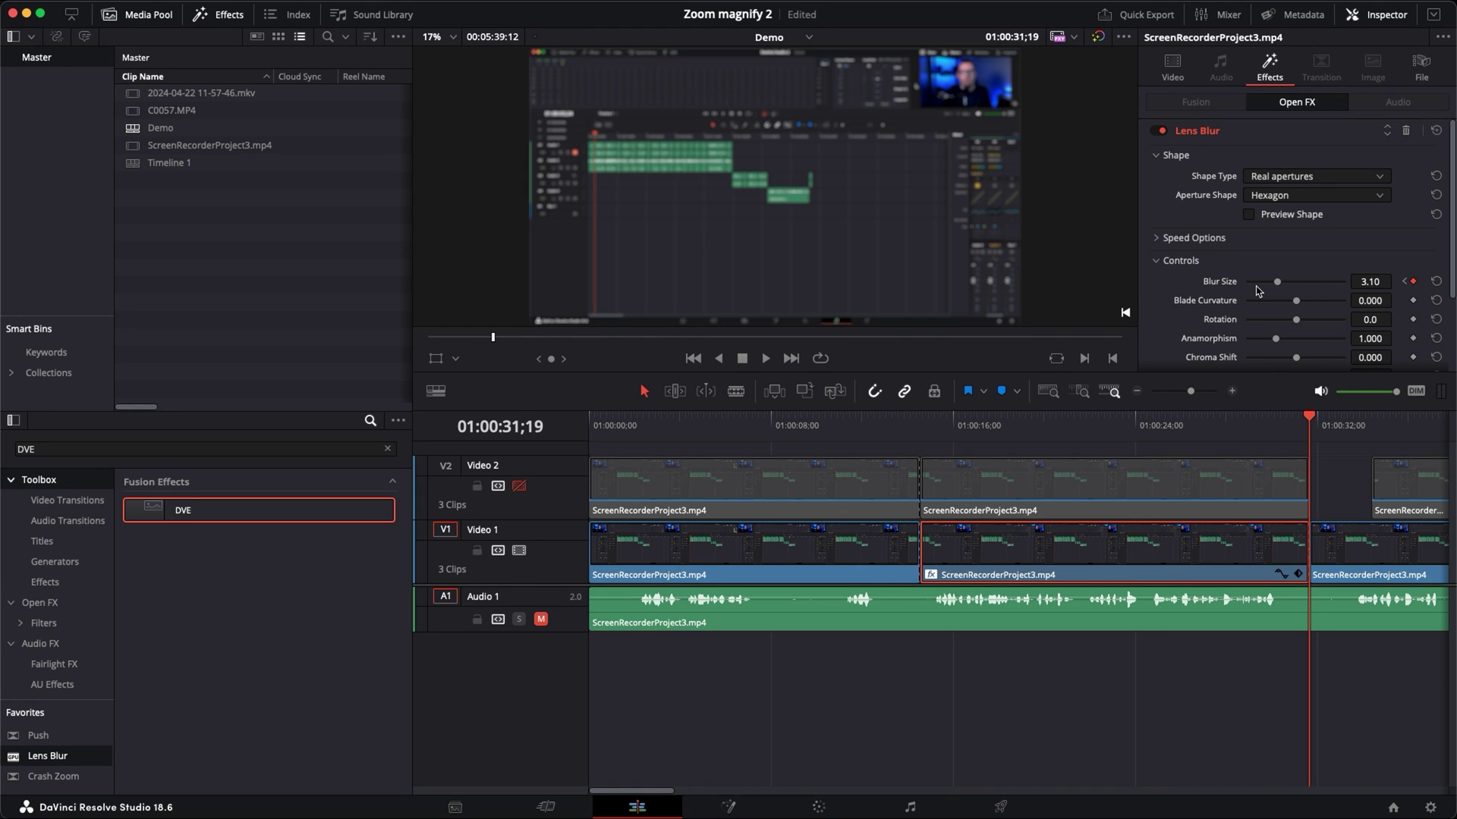
drag(1277, 285, 1246, 287)
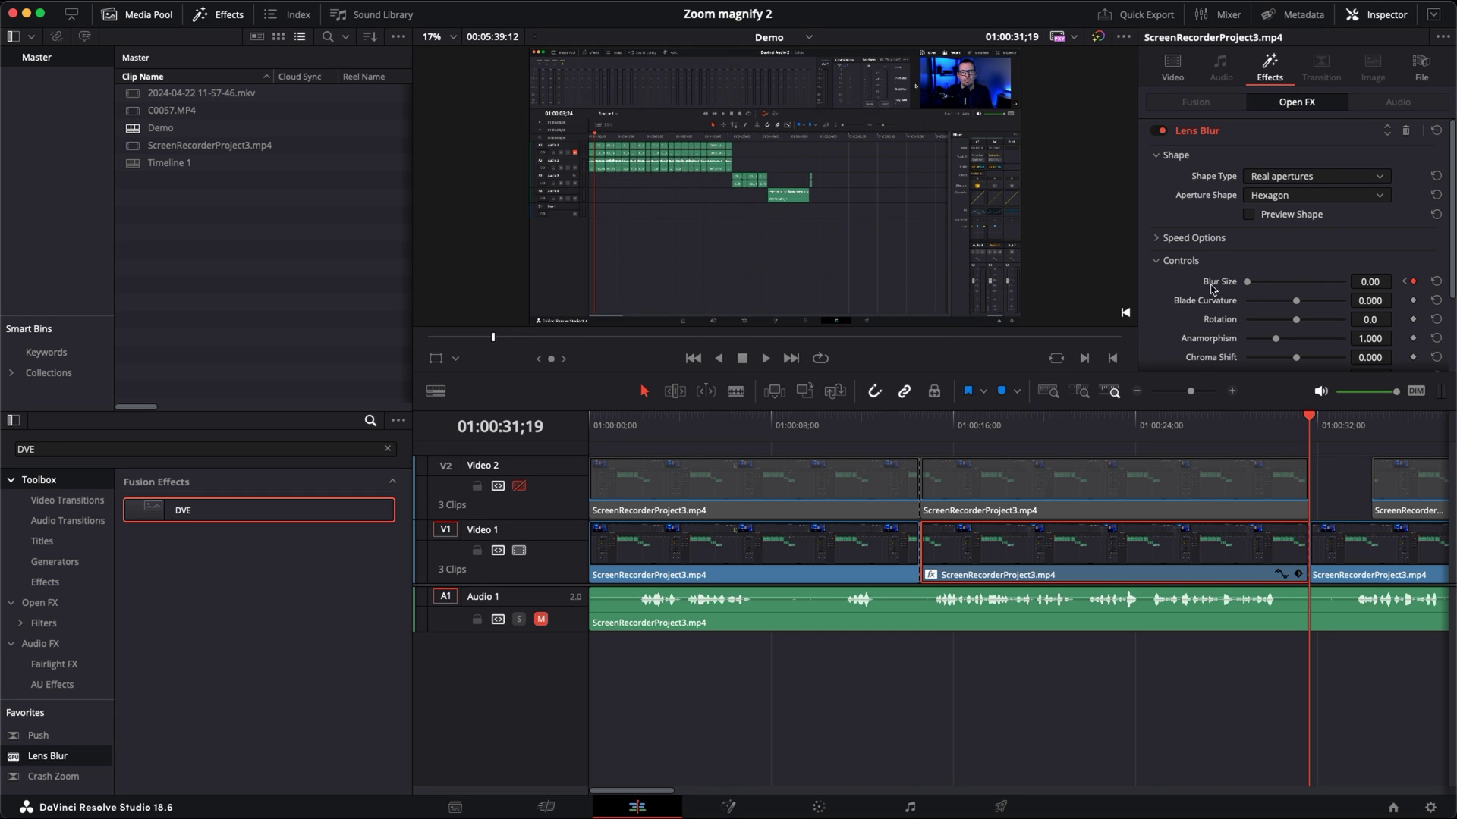
Play back the start and end of the blurred middle clip to check the ramp
click(917, 427)
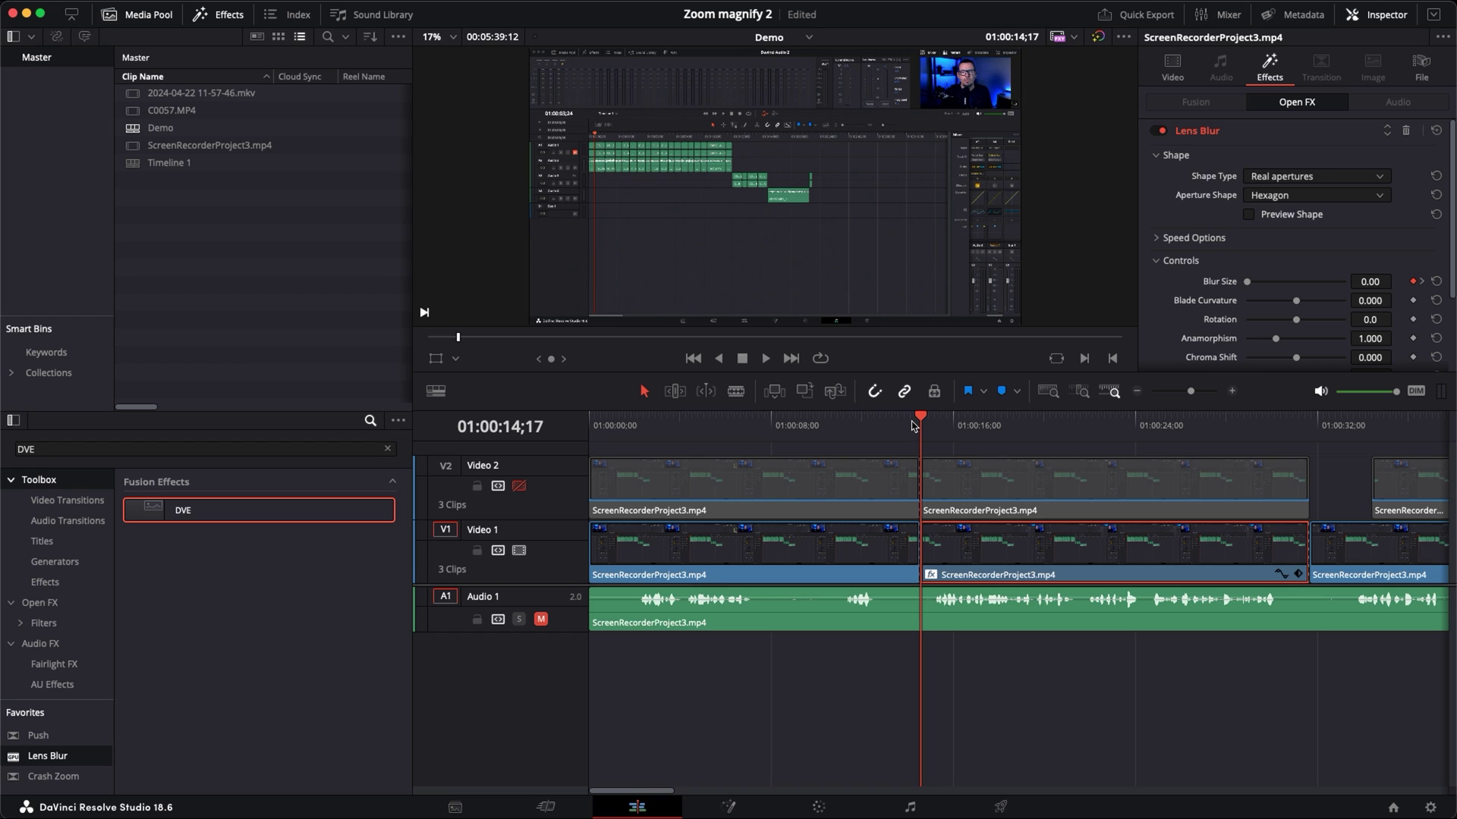
key(space)
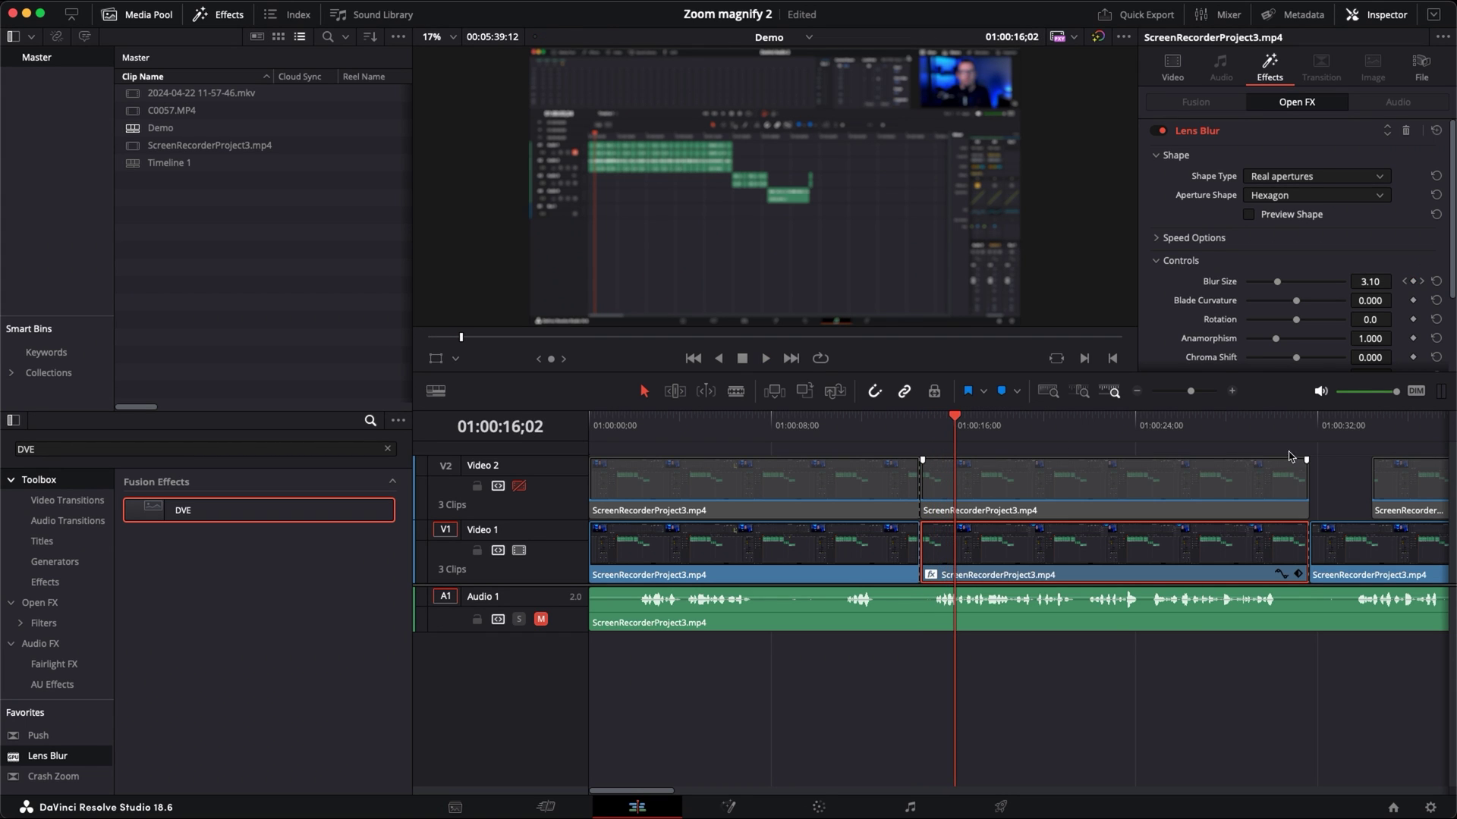
click(1286, 425)
key(space)
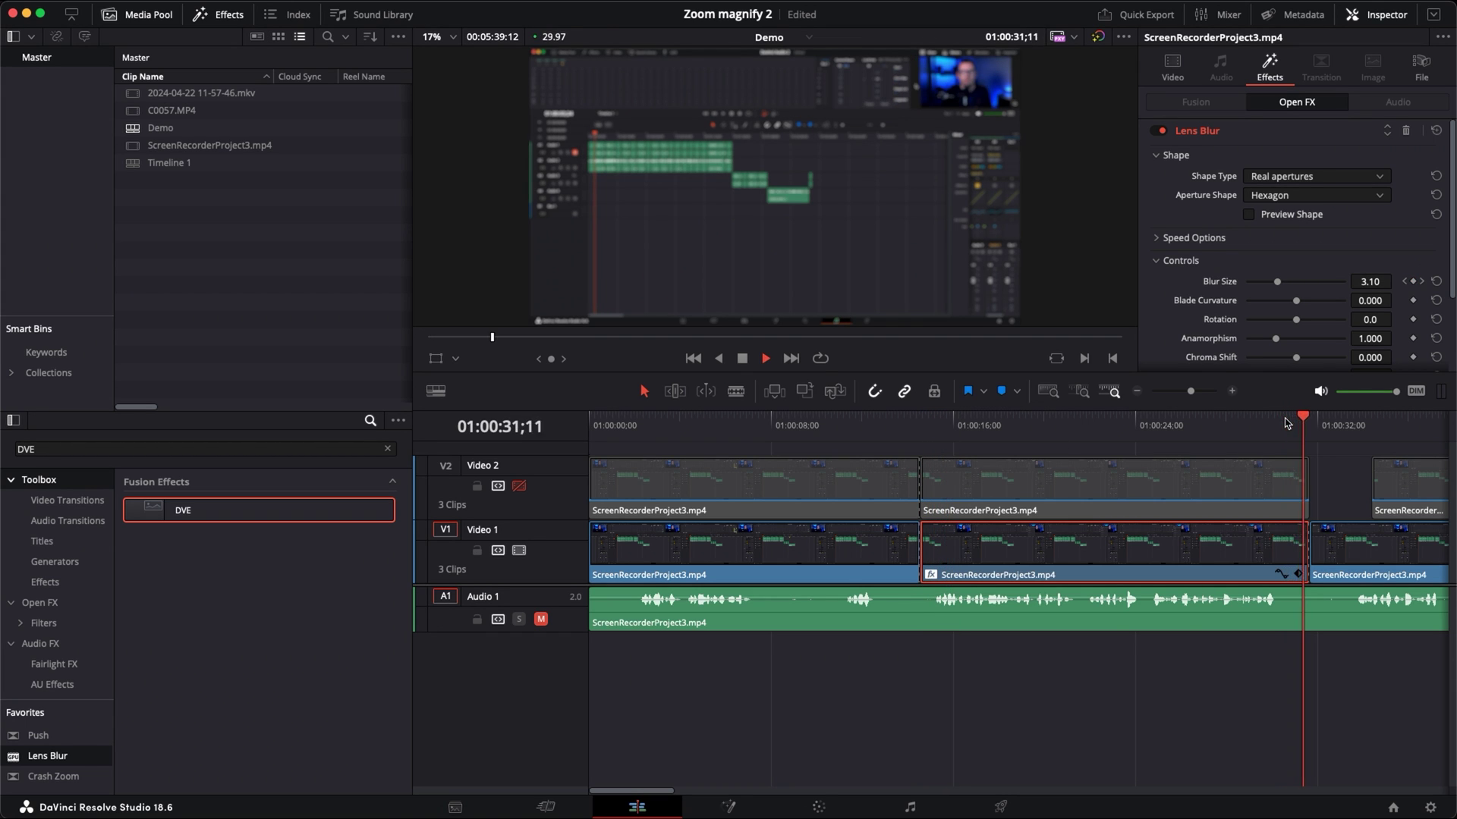
key(space)
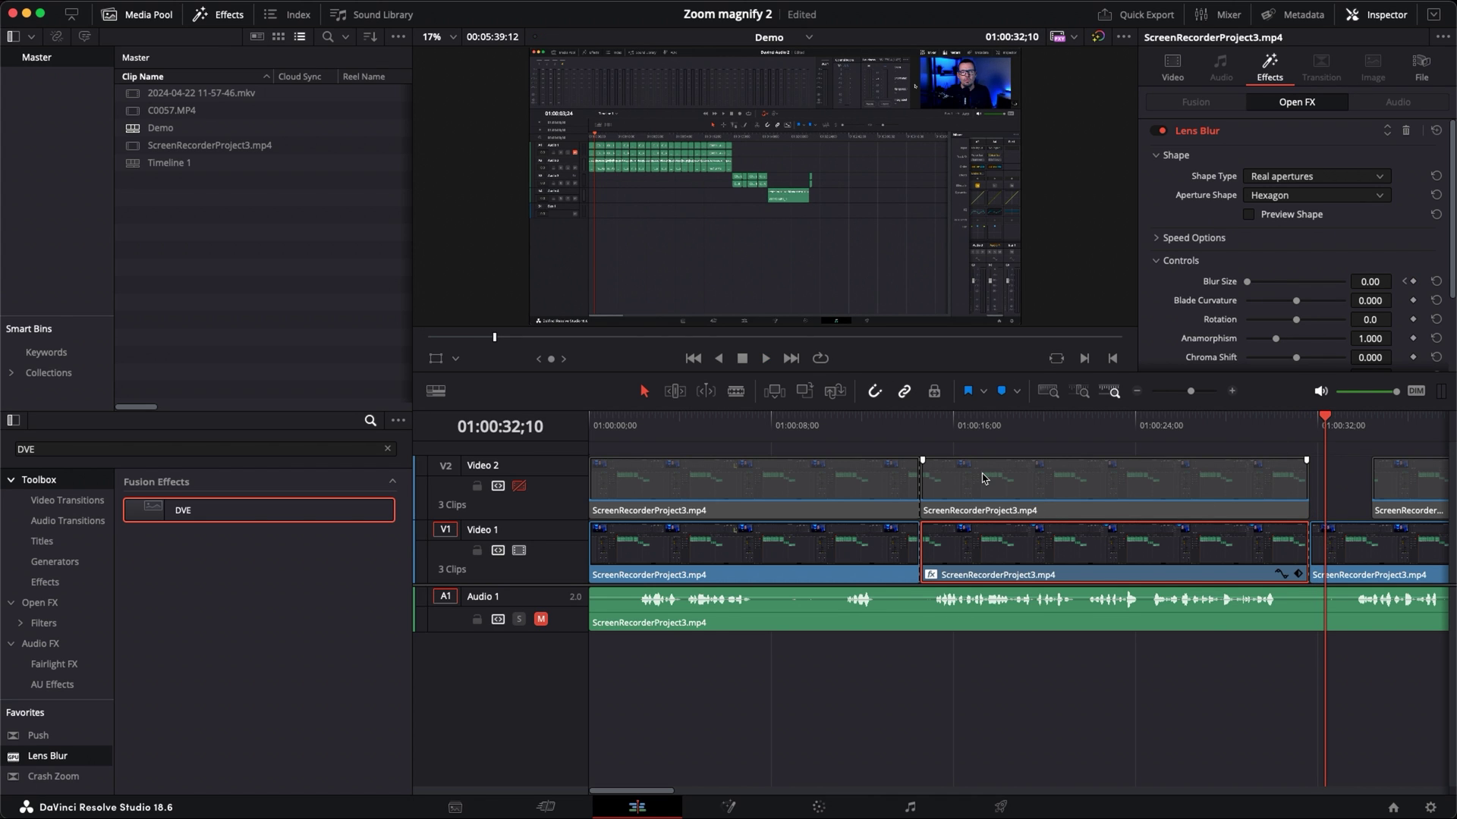
click(1009, 427)
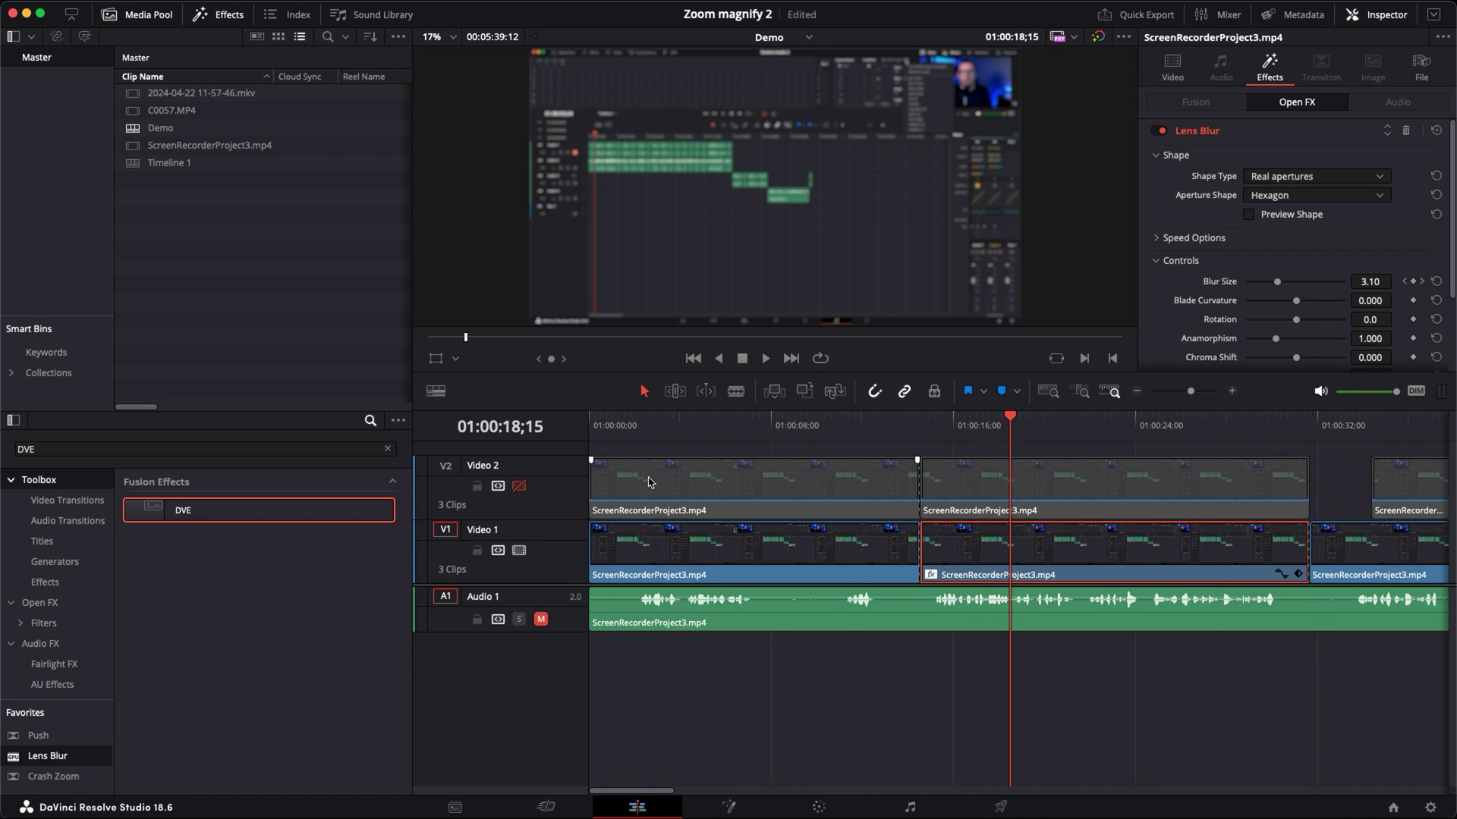
Re-enable Video 2 and set the middle Video 2 clip's Crop Bottom to 742
click(520, 487)
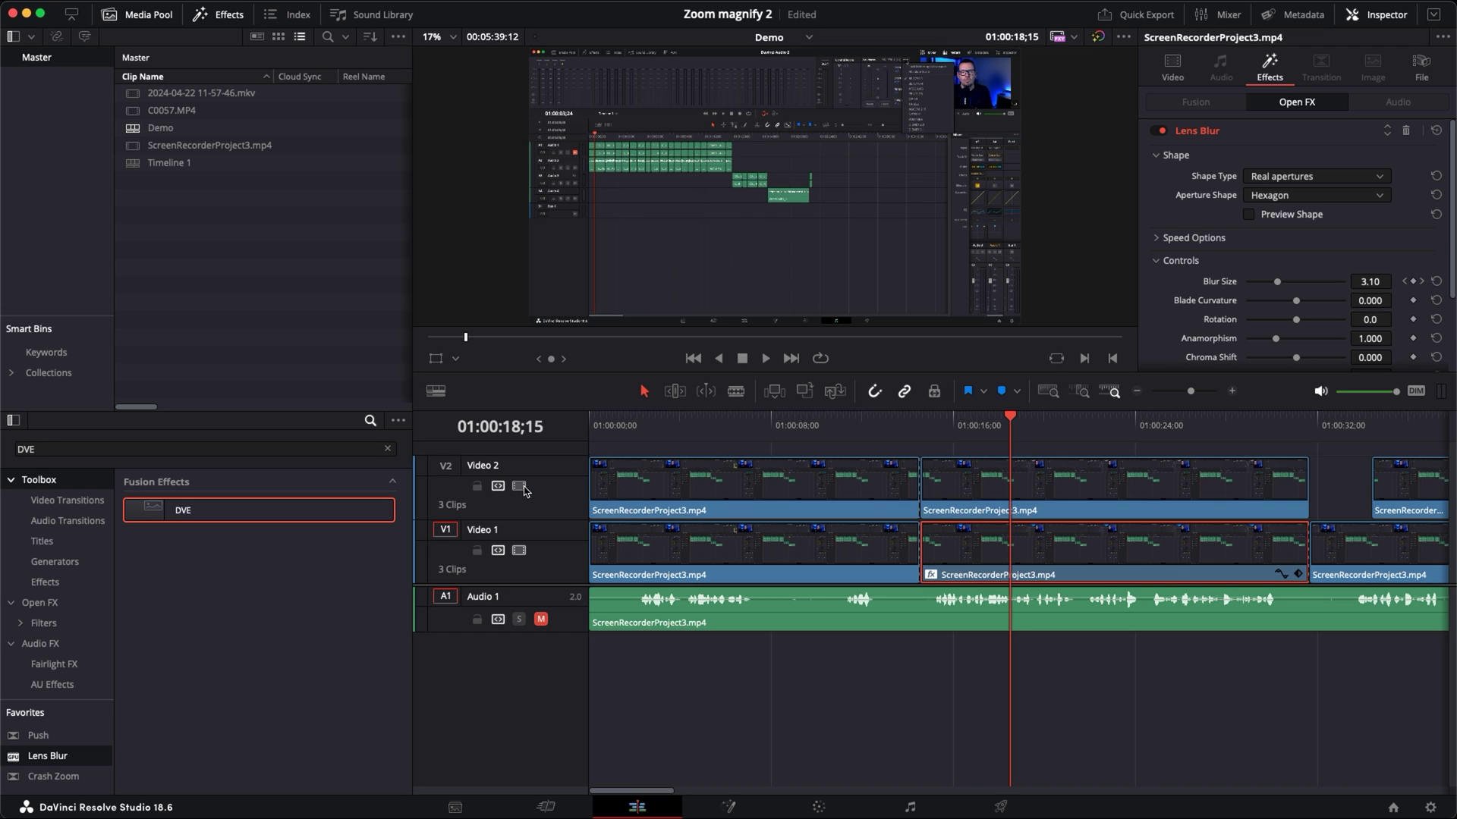
click(1084, 477)
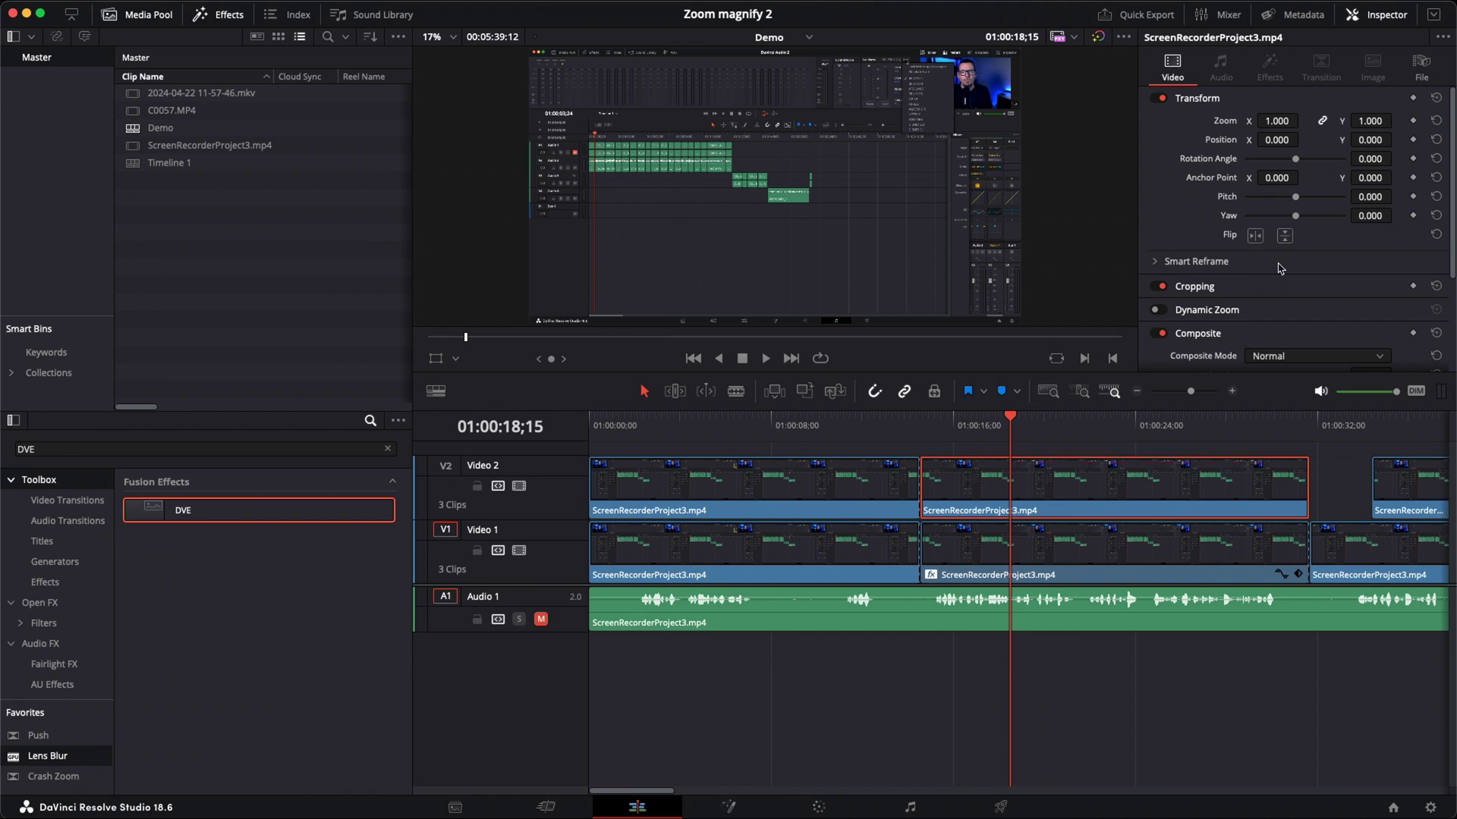
click(1315, 291)
scroll(1309, 291, down, 3)
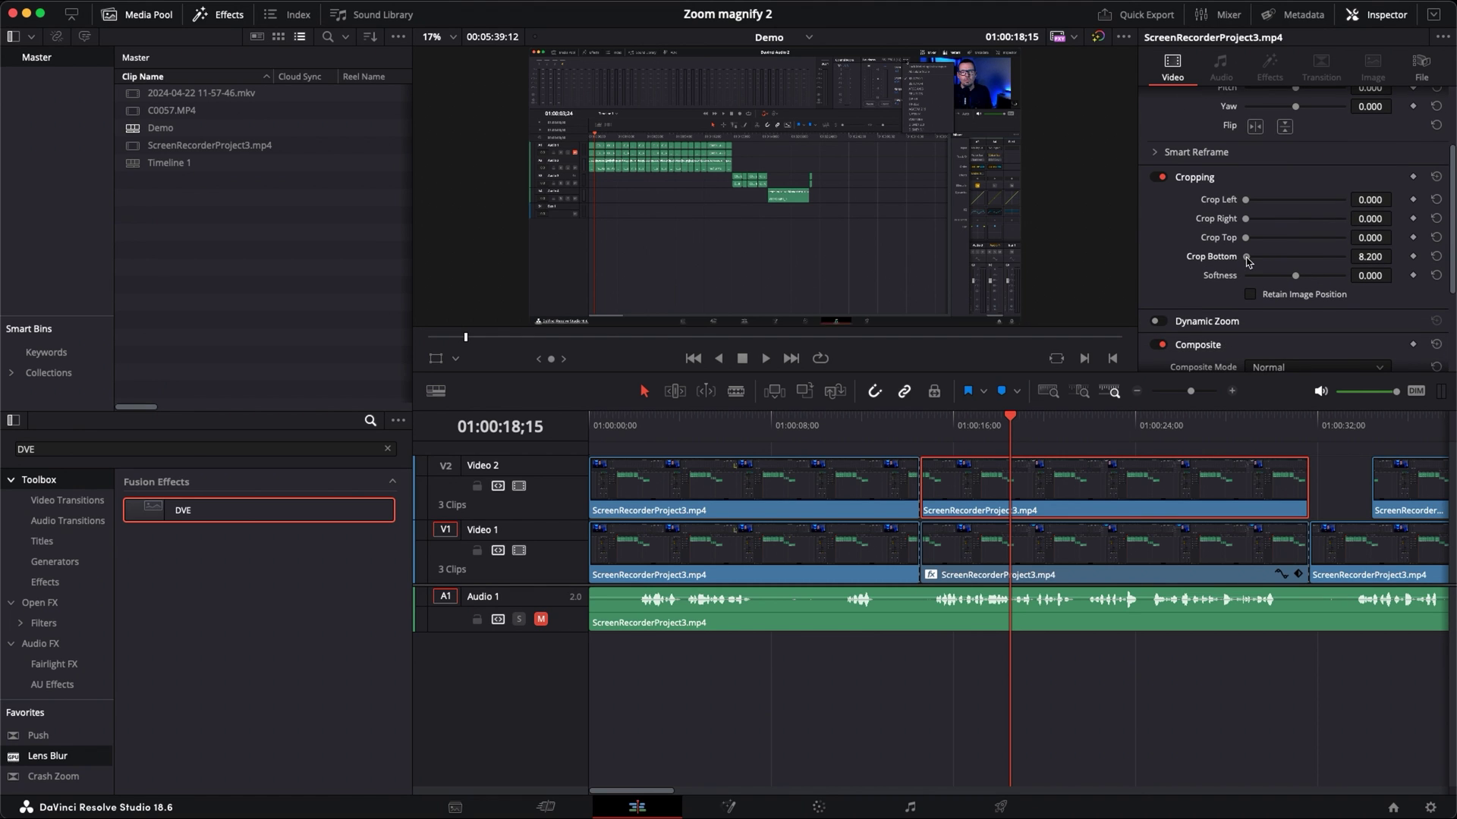
drag(1246, 258, 1313, 258)
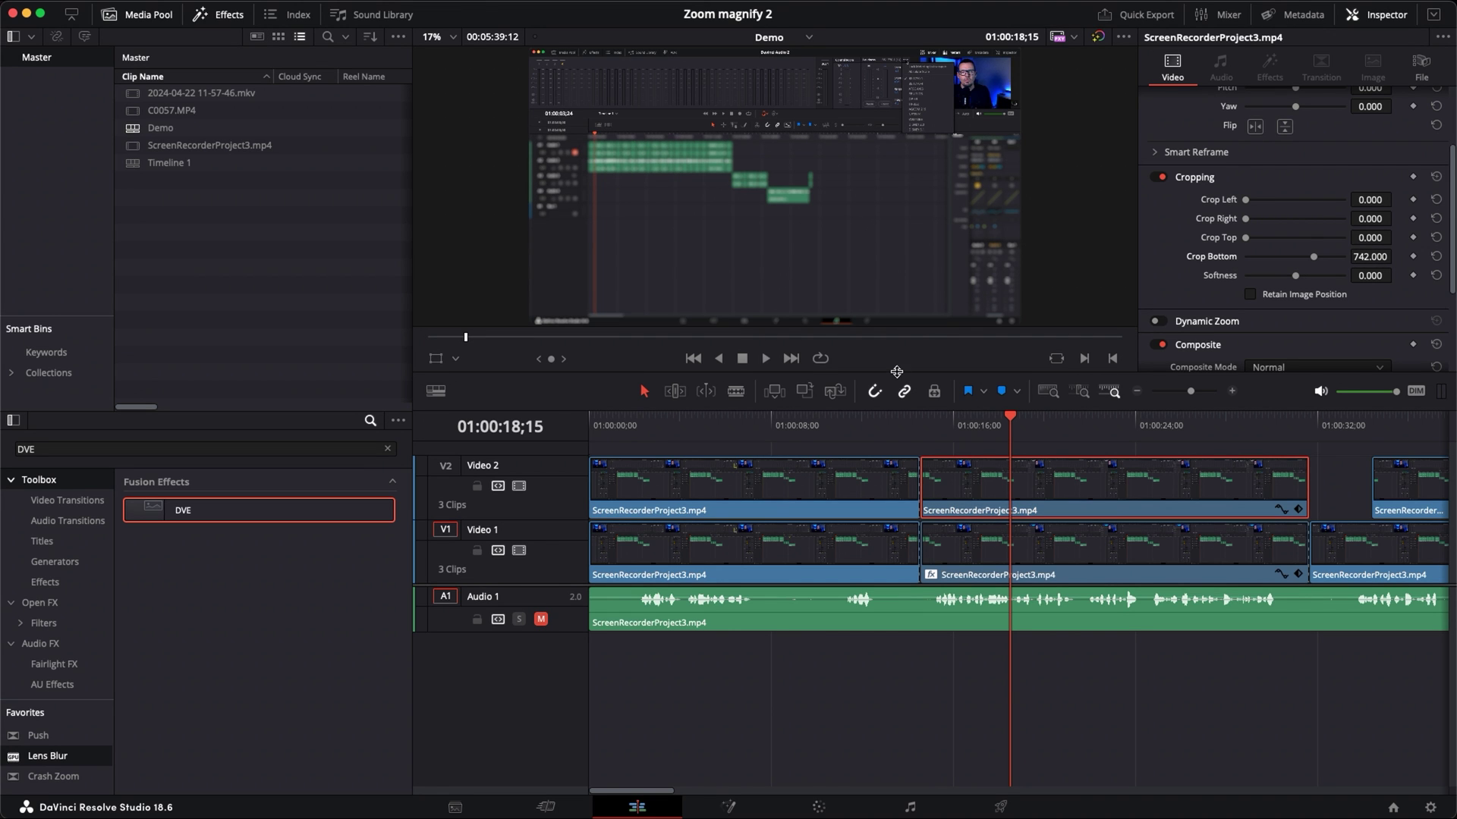
drag(898, 375, 893, 459)
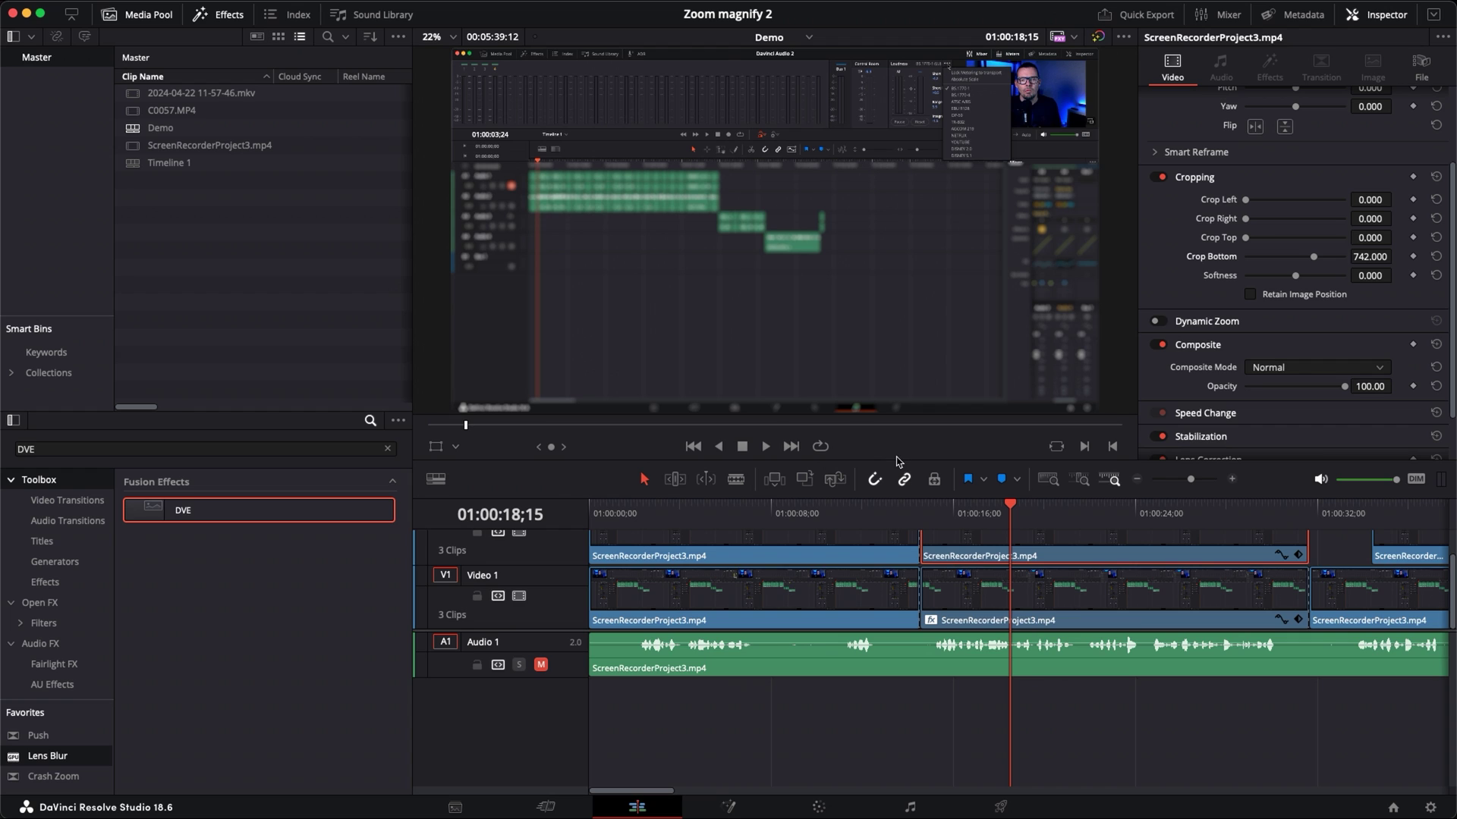
Hide Video 1 temporarily while setting the middle Video 2 clip's Crop Left to 1110.905
click(520, 596)
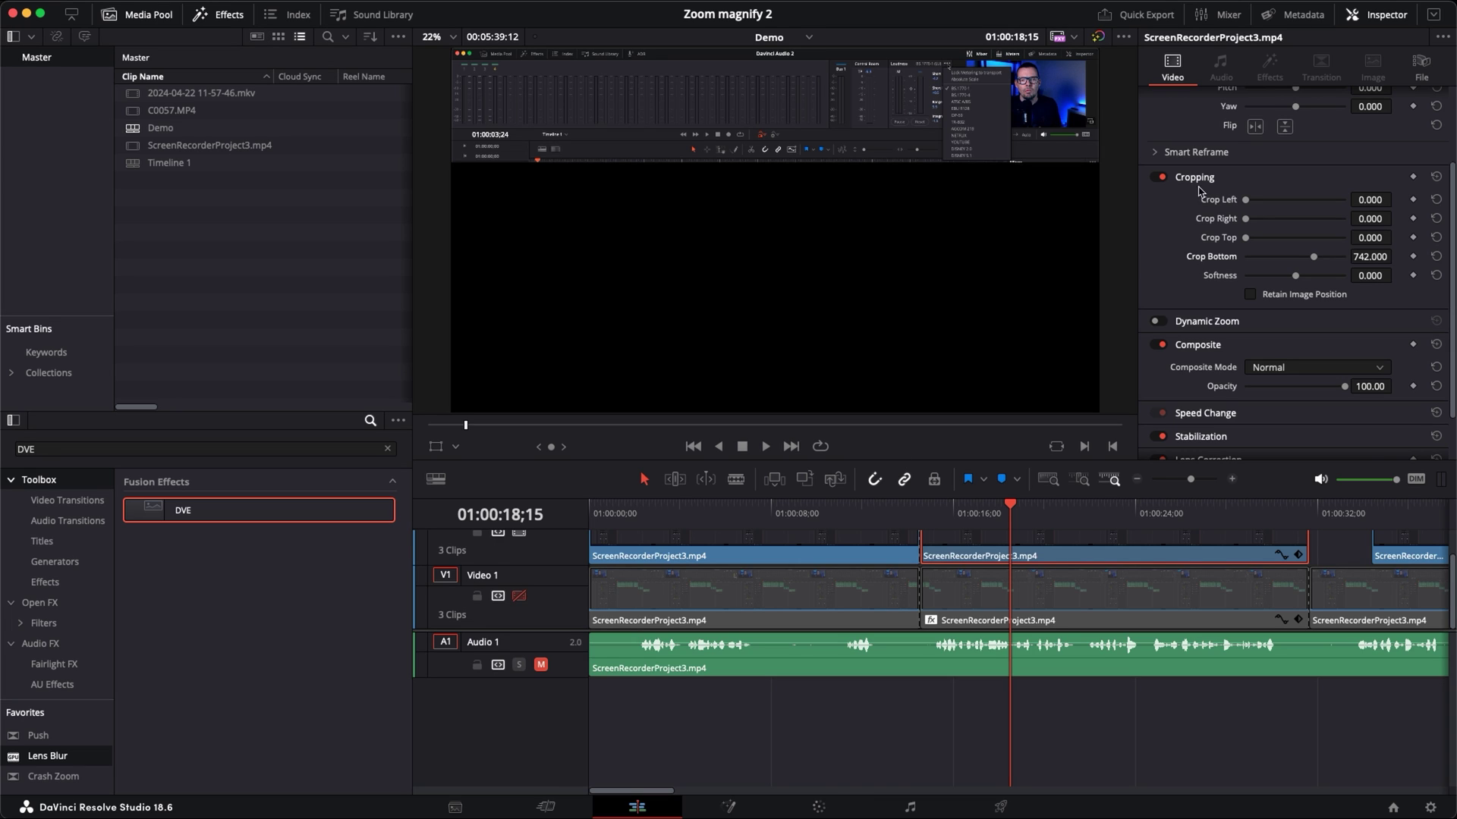
drag(1246, 202, 1304, 206)
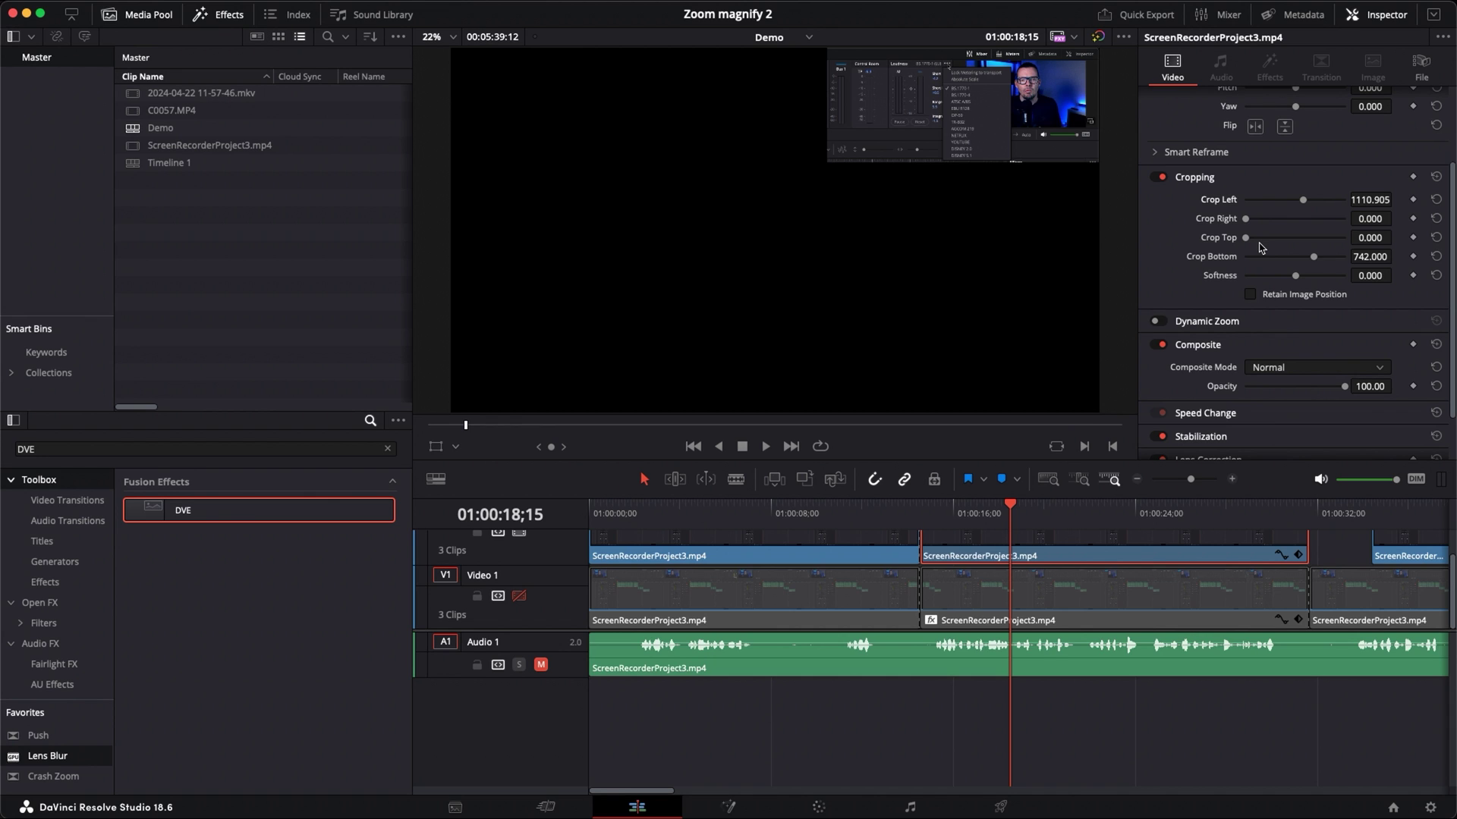
click(520, 597)
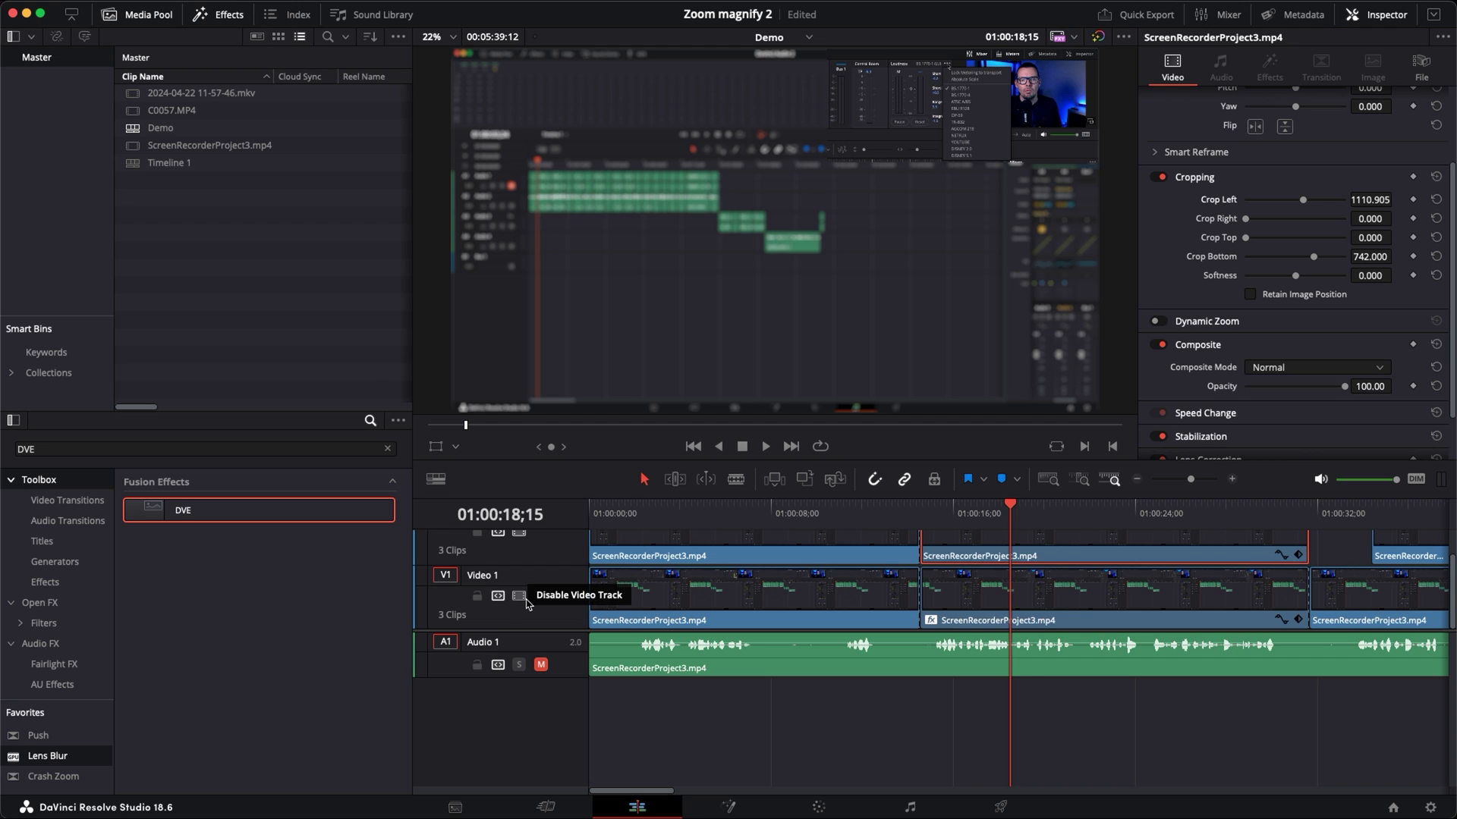
scroll(526, 603, up, 3)
drag(1047, 513, 1038, 513)
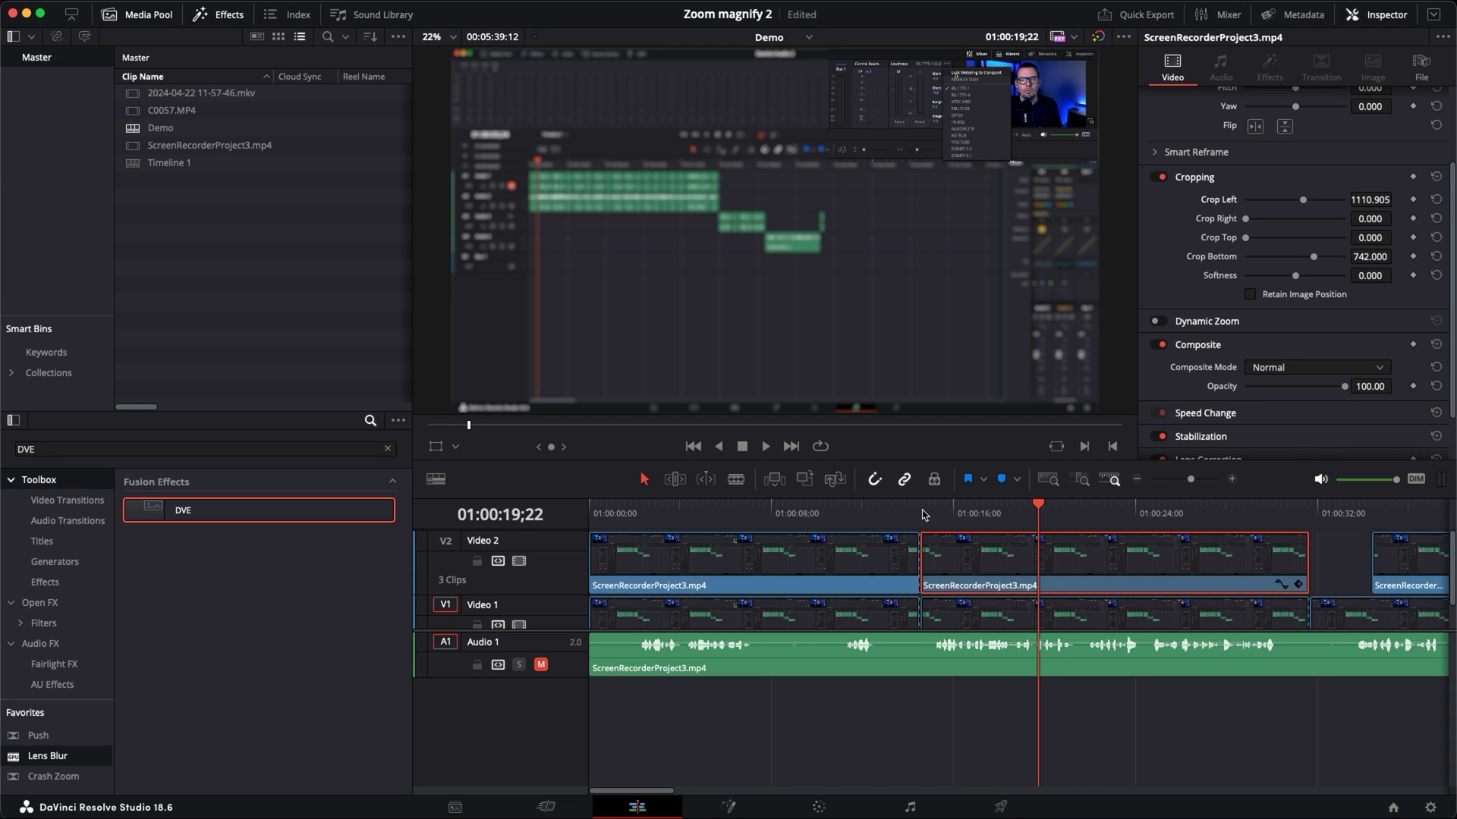
Add Zoom and Position keyframes at the middle Video 2 clip's start and again a few frames later
click(923, 514)
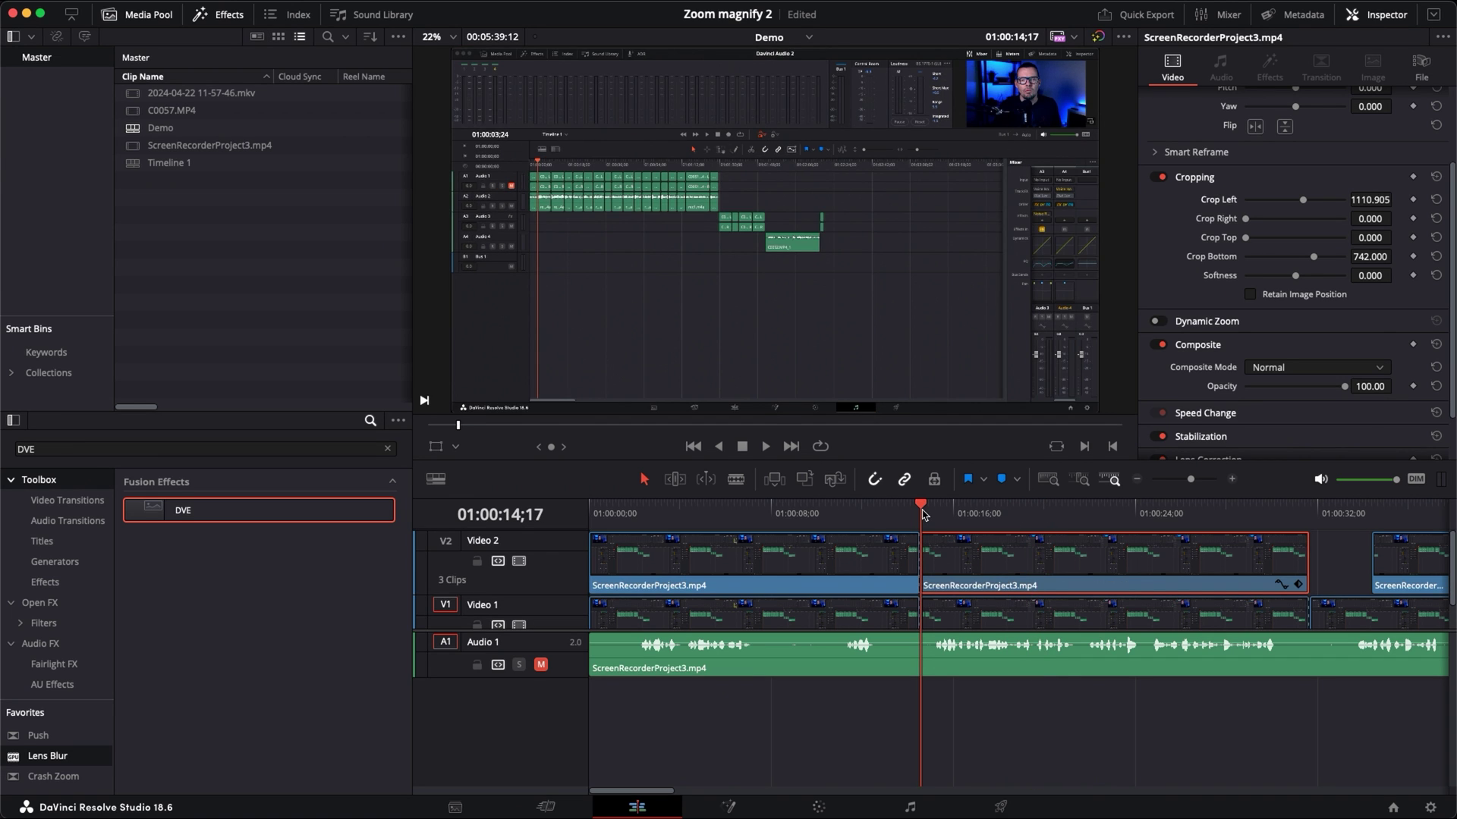
scroll(1179, 141, up, 3)
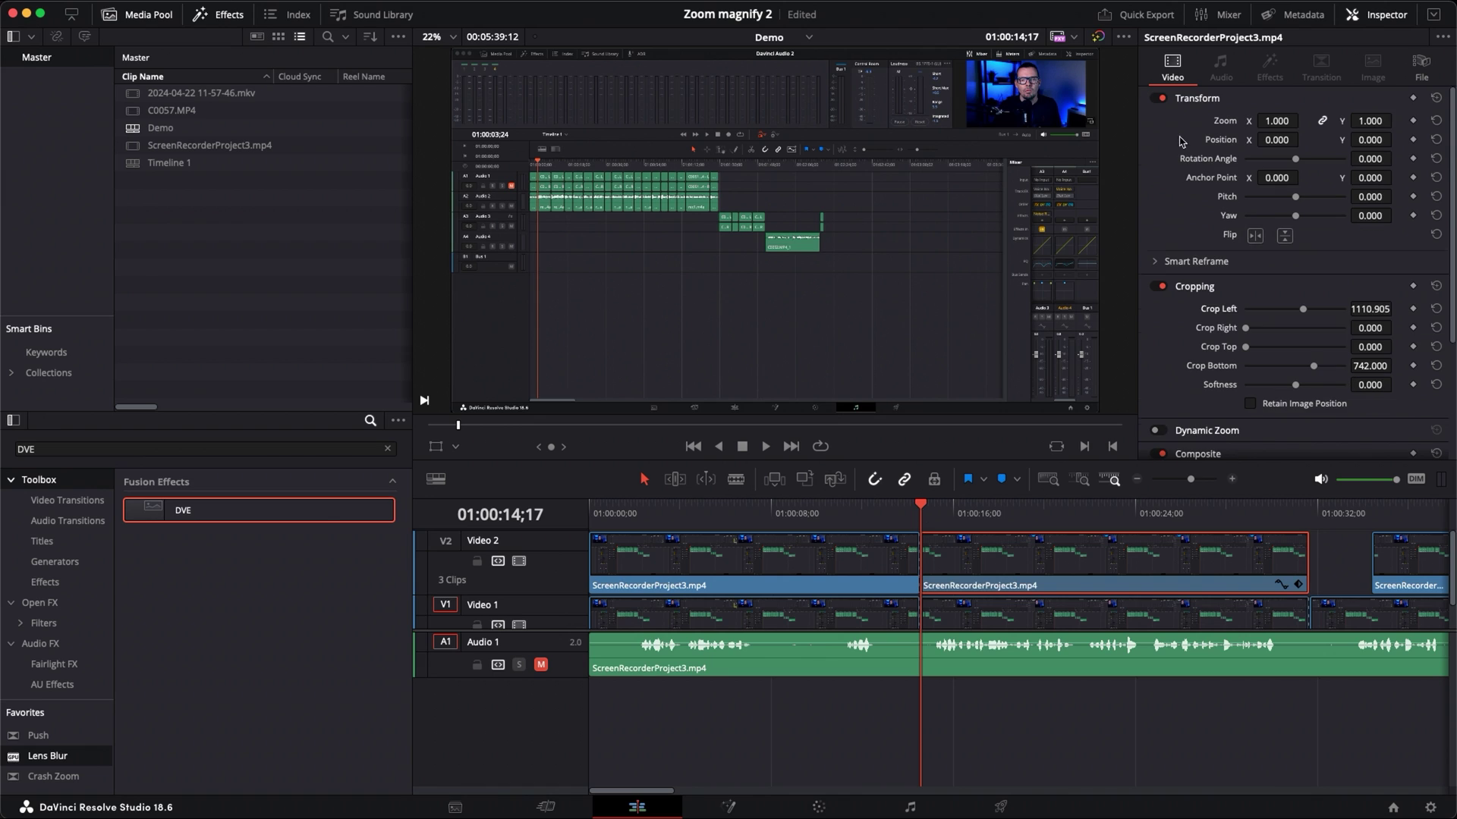
click(1413, 121)
click(1412, 140)
key(space)
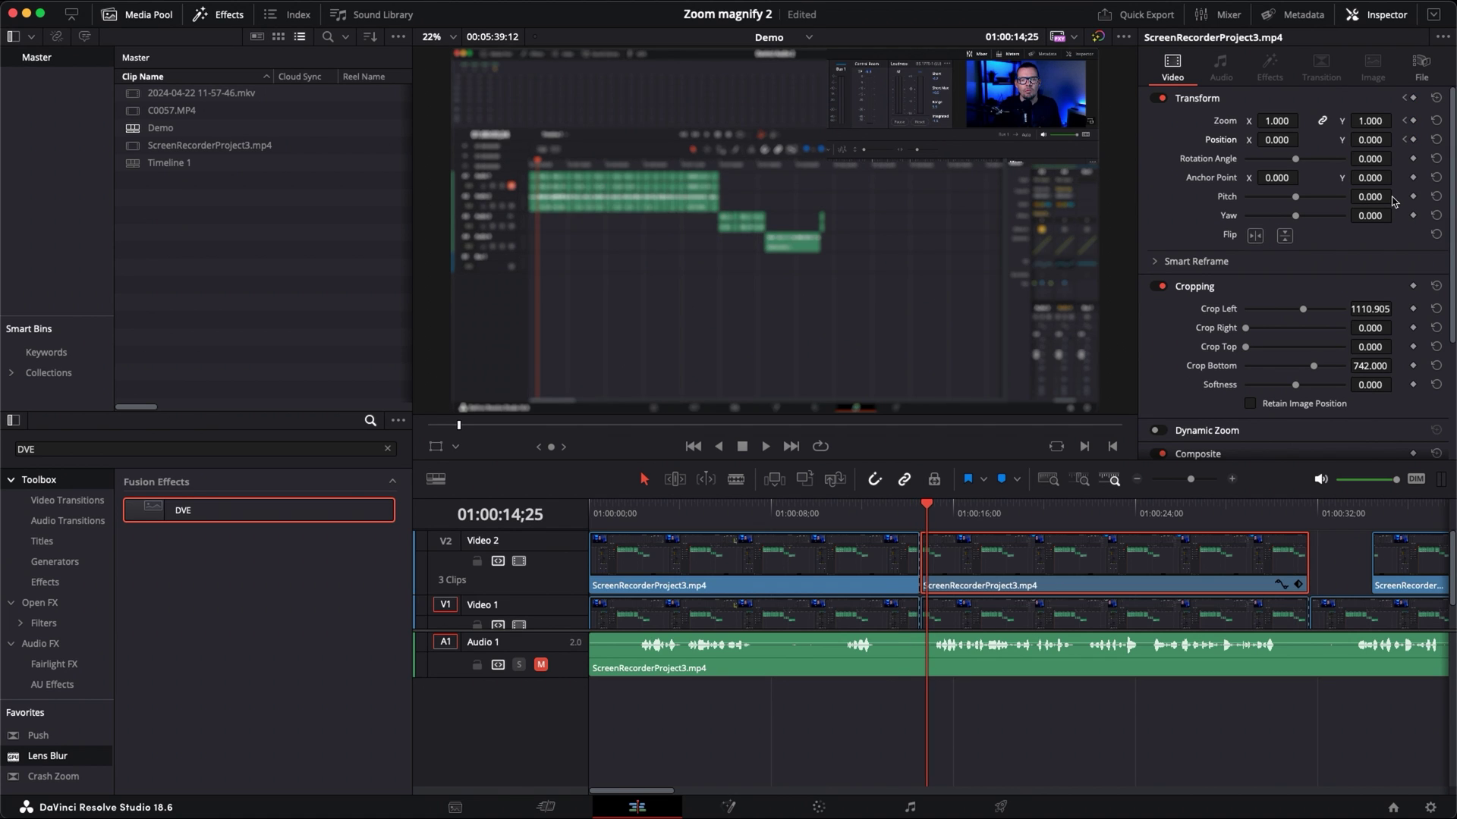
click(1412, 120)
click(1414, 140)
Zoom the meters-and-webcam region to 1.853 at position -825.865, -467.027 and preview the animation
drag(1271, 121, 1303, 119)
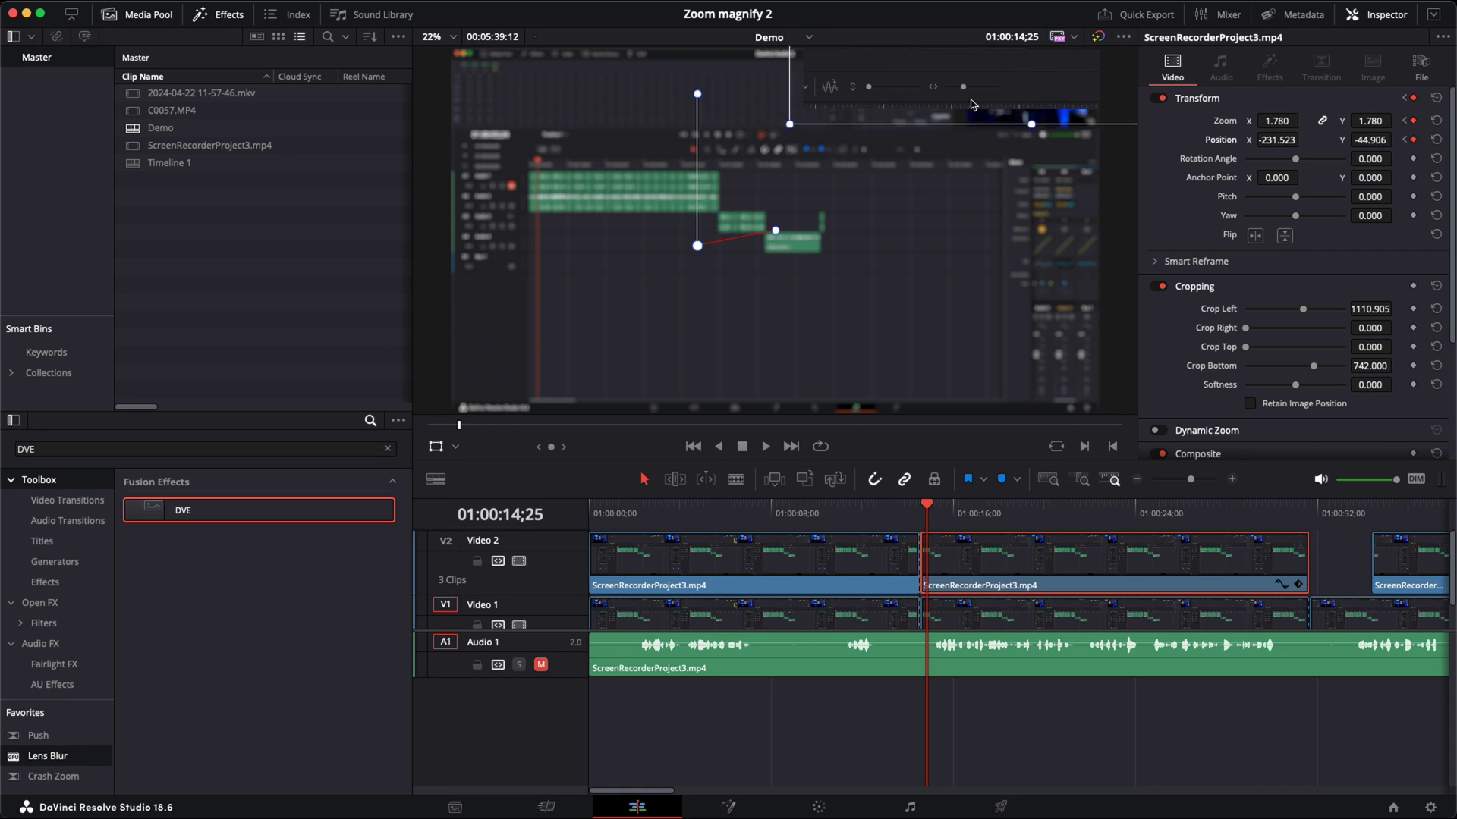
drag(1001, 75, 1019, 148)
drag(1271, 121, 1303, 120)
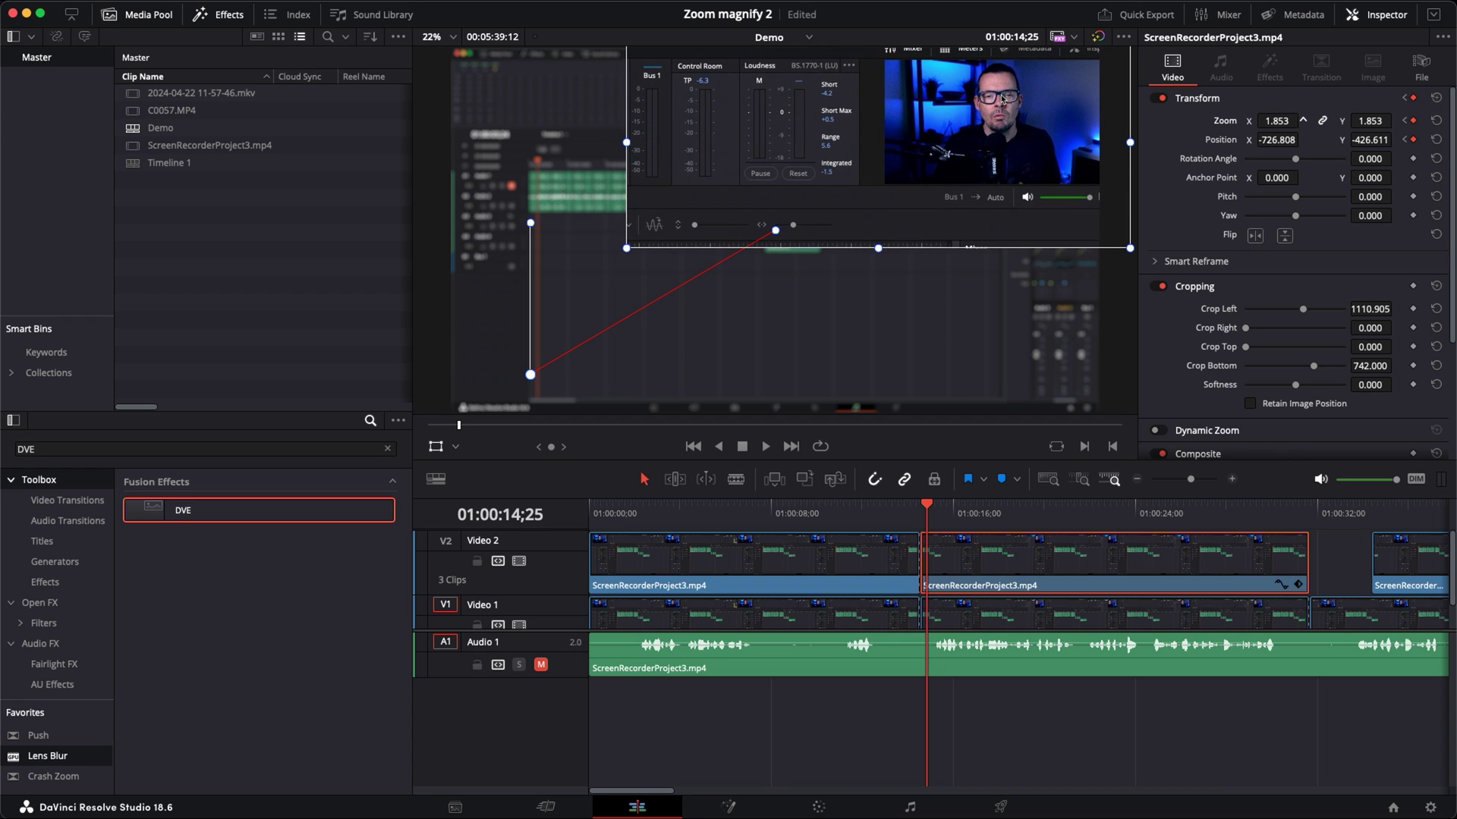
drag(907, 281, 875, 295)
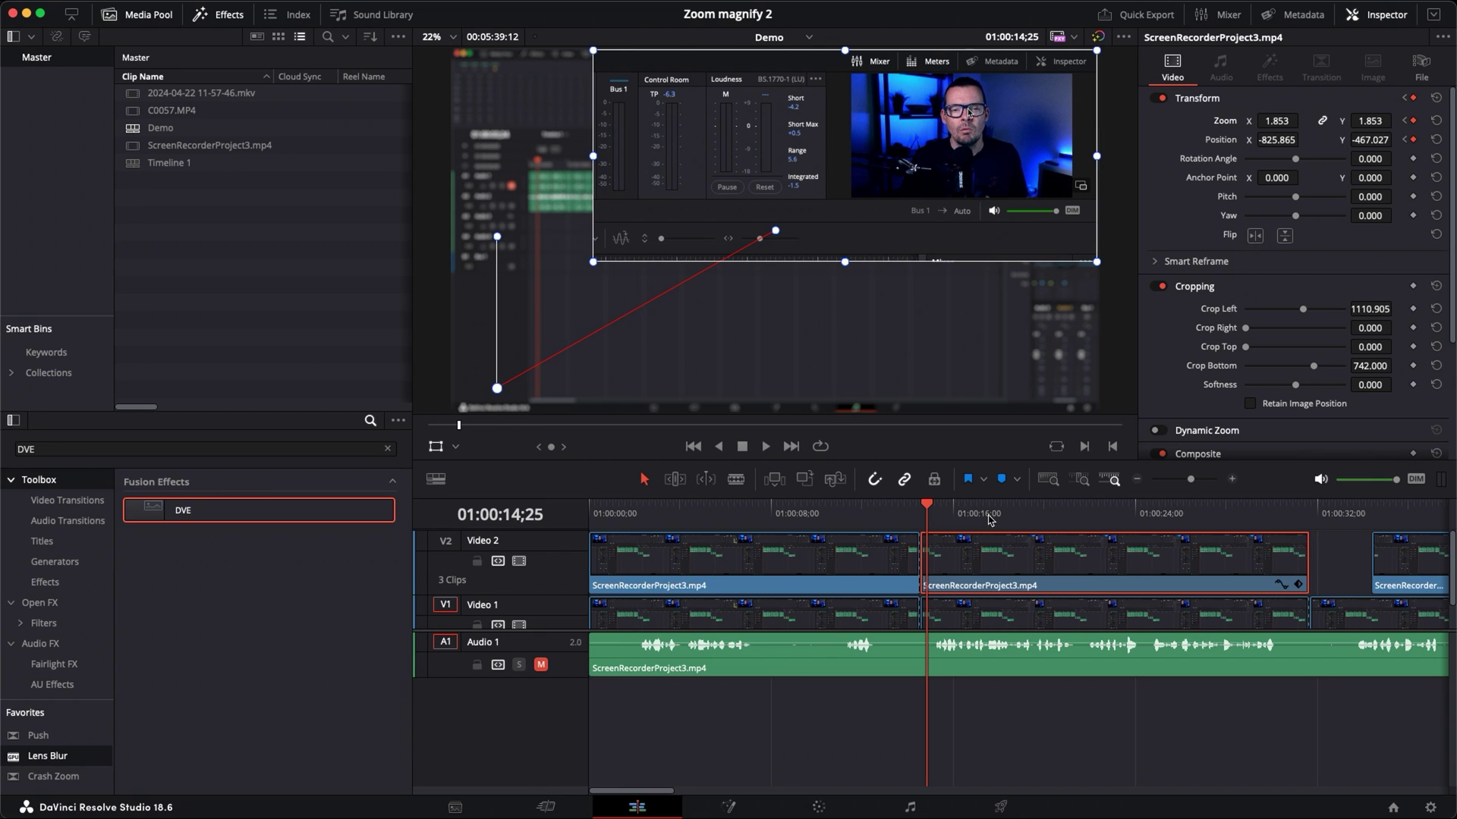
key(space)
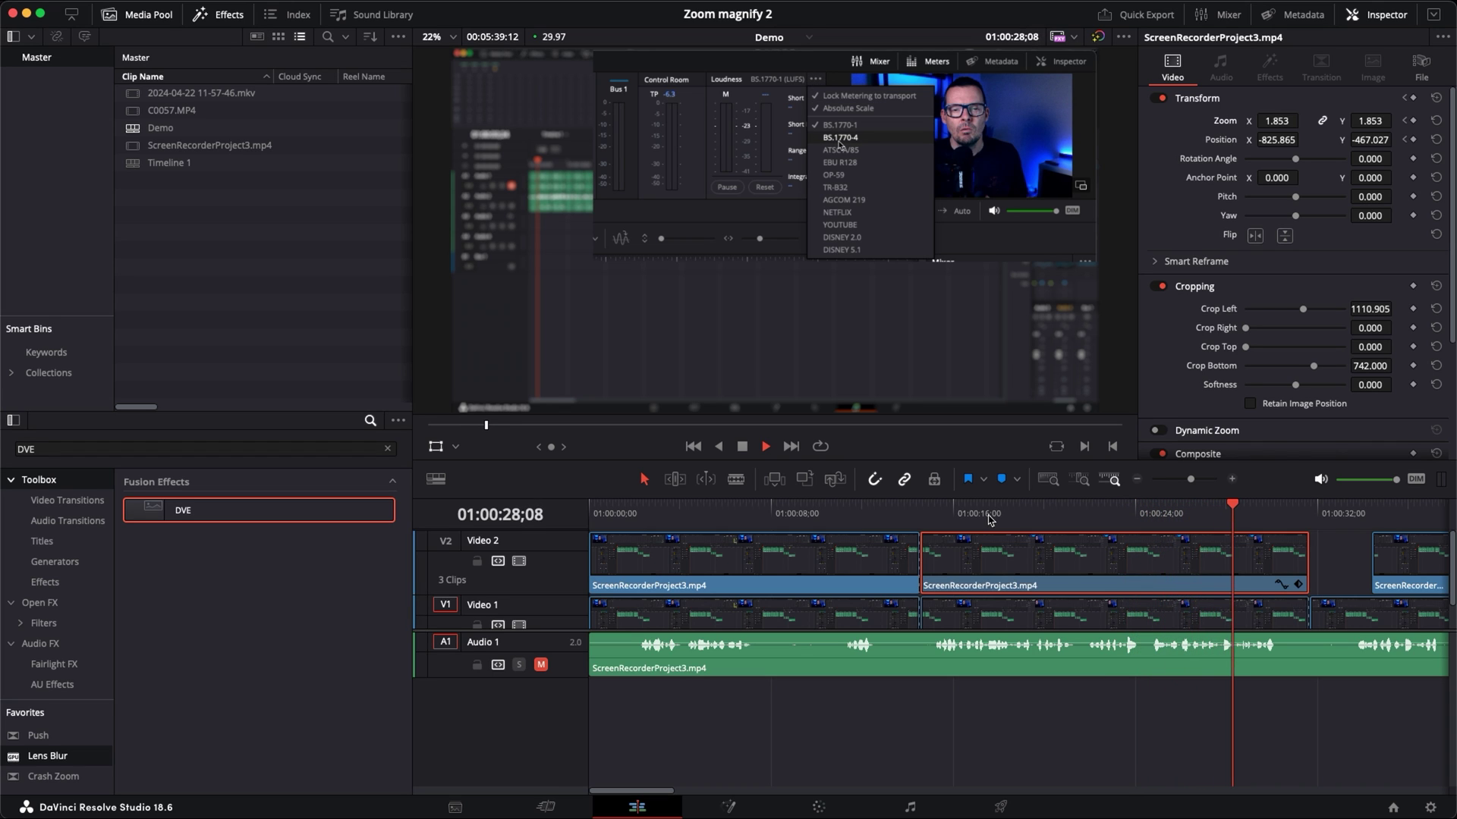
Add a Crash Zoom transition to the end of the Video 2 clip and preview it
key(space)
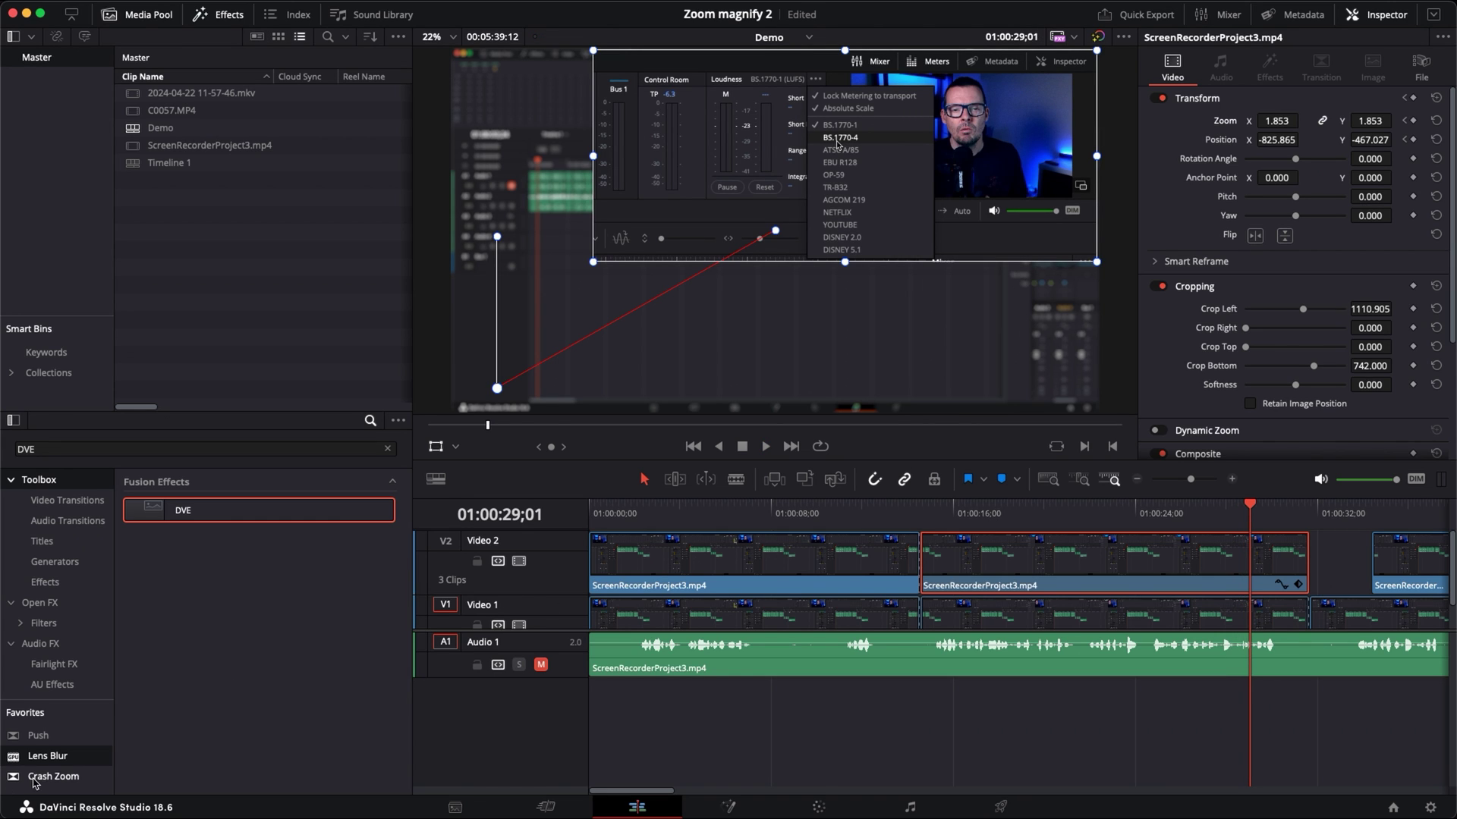
drag(34, 783, 1290, 553)
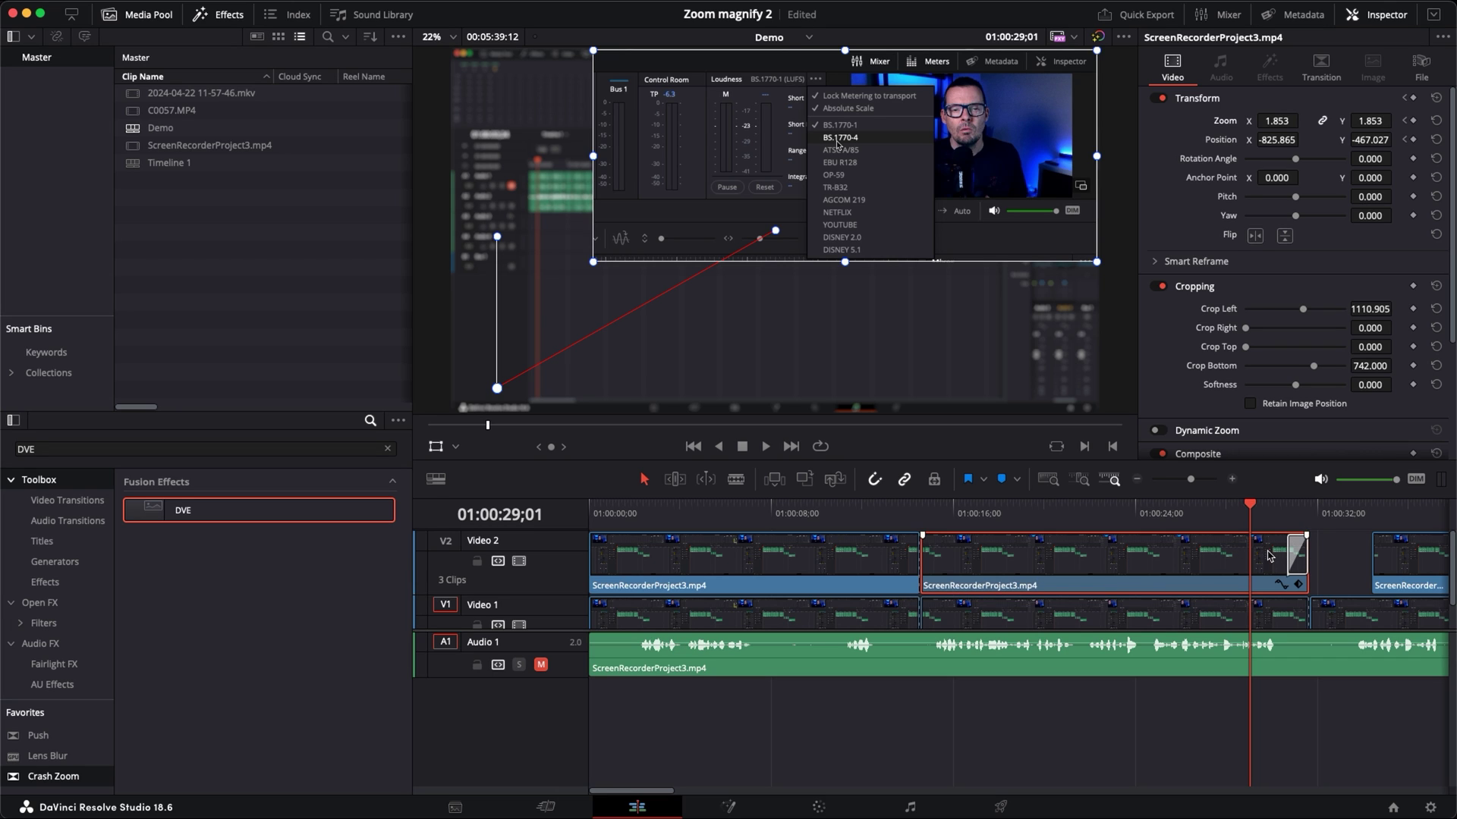
click(1285, 510)
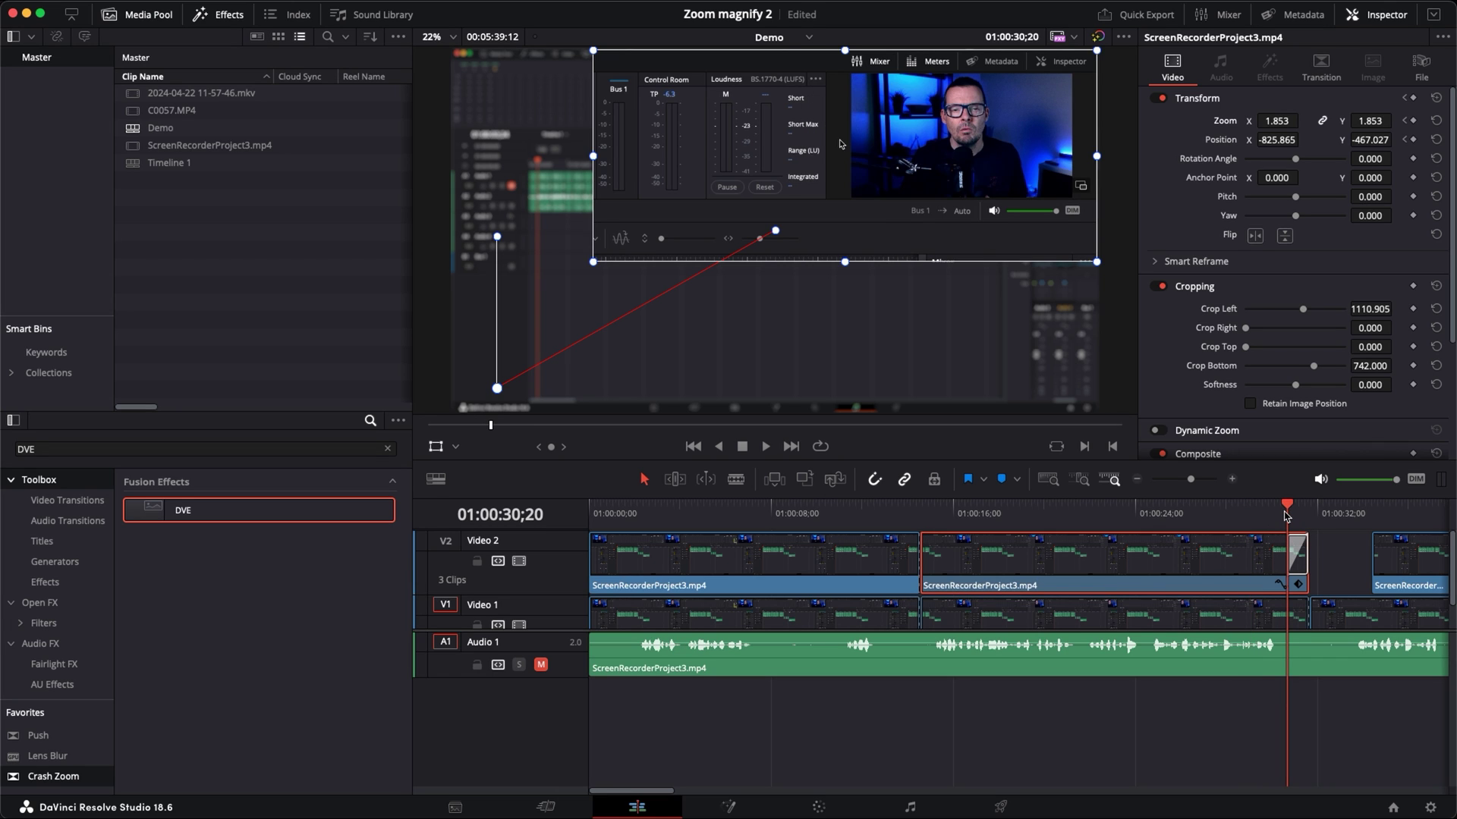
key(space)
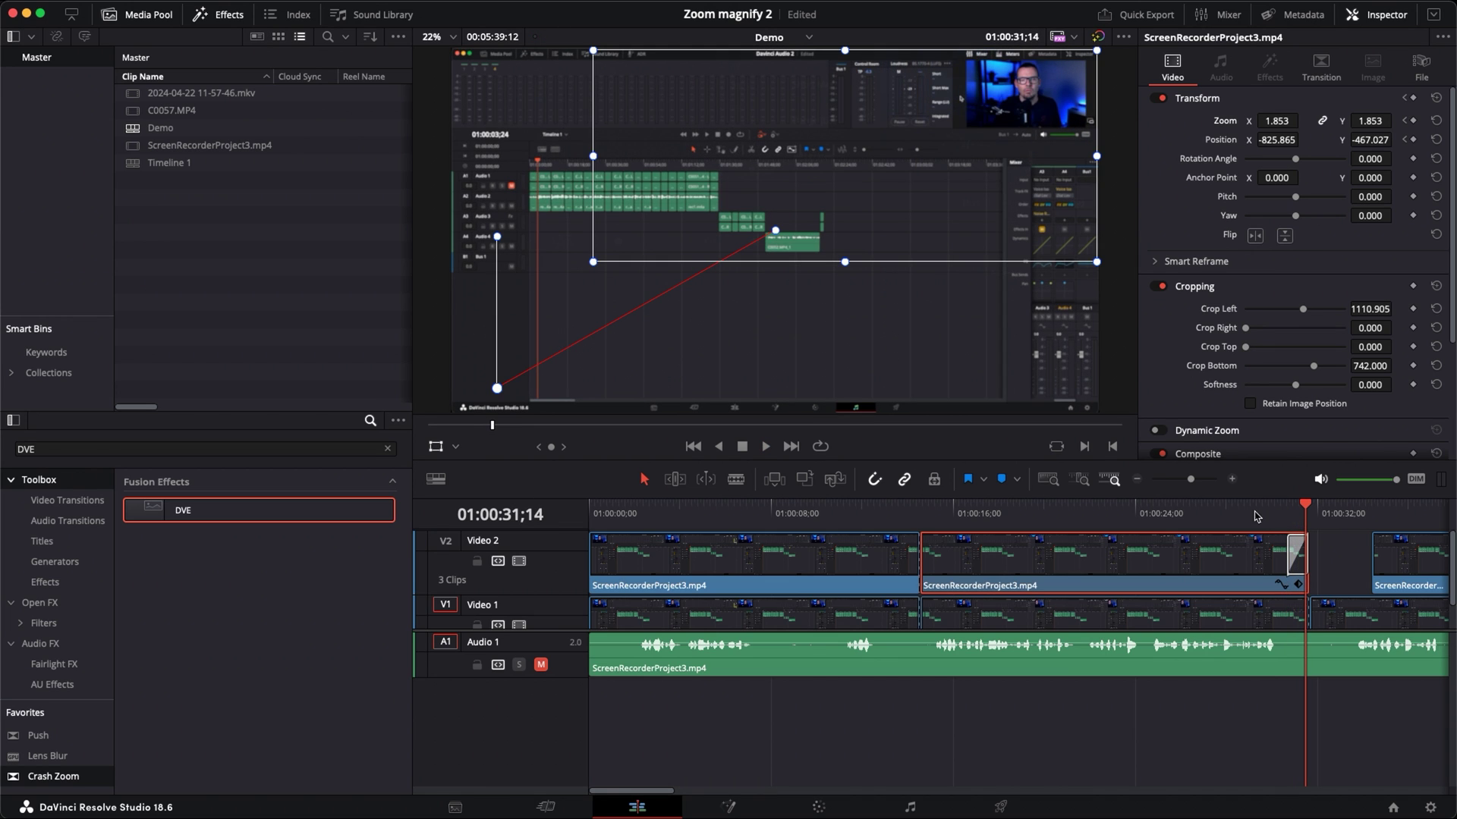
click(1254, 510)
click(1232, 479)
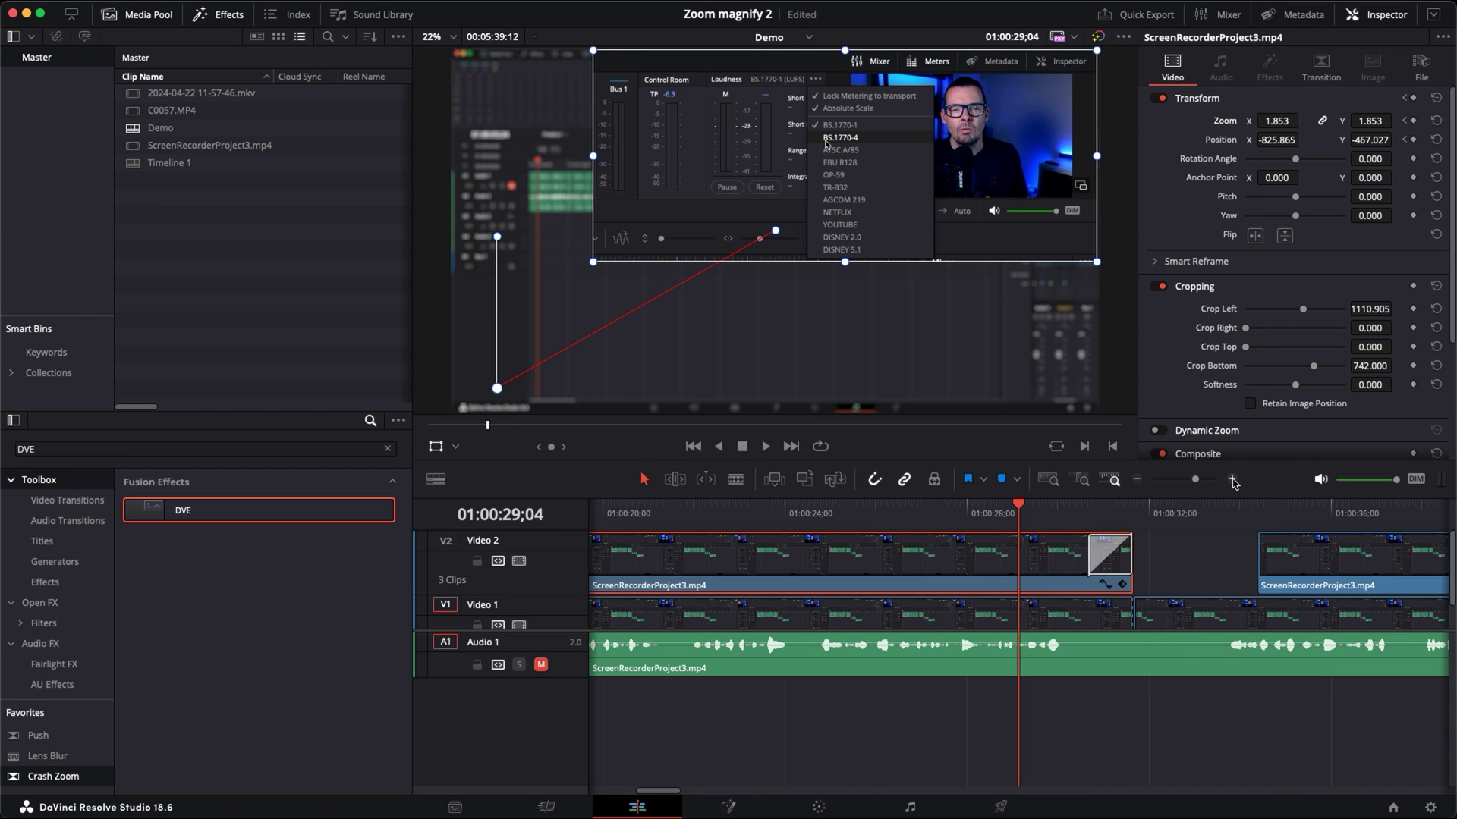
Trim the Crash Zoom to 21 frames, save the project, and set Motion Blur to 1.0
drag(1090, 553, 1103, 552)
click(1101, 509)
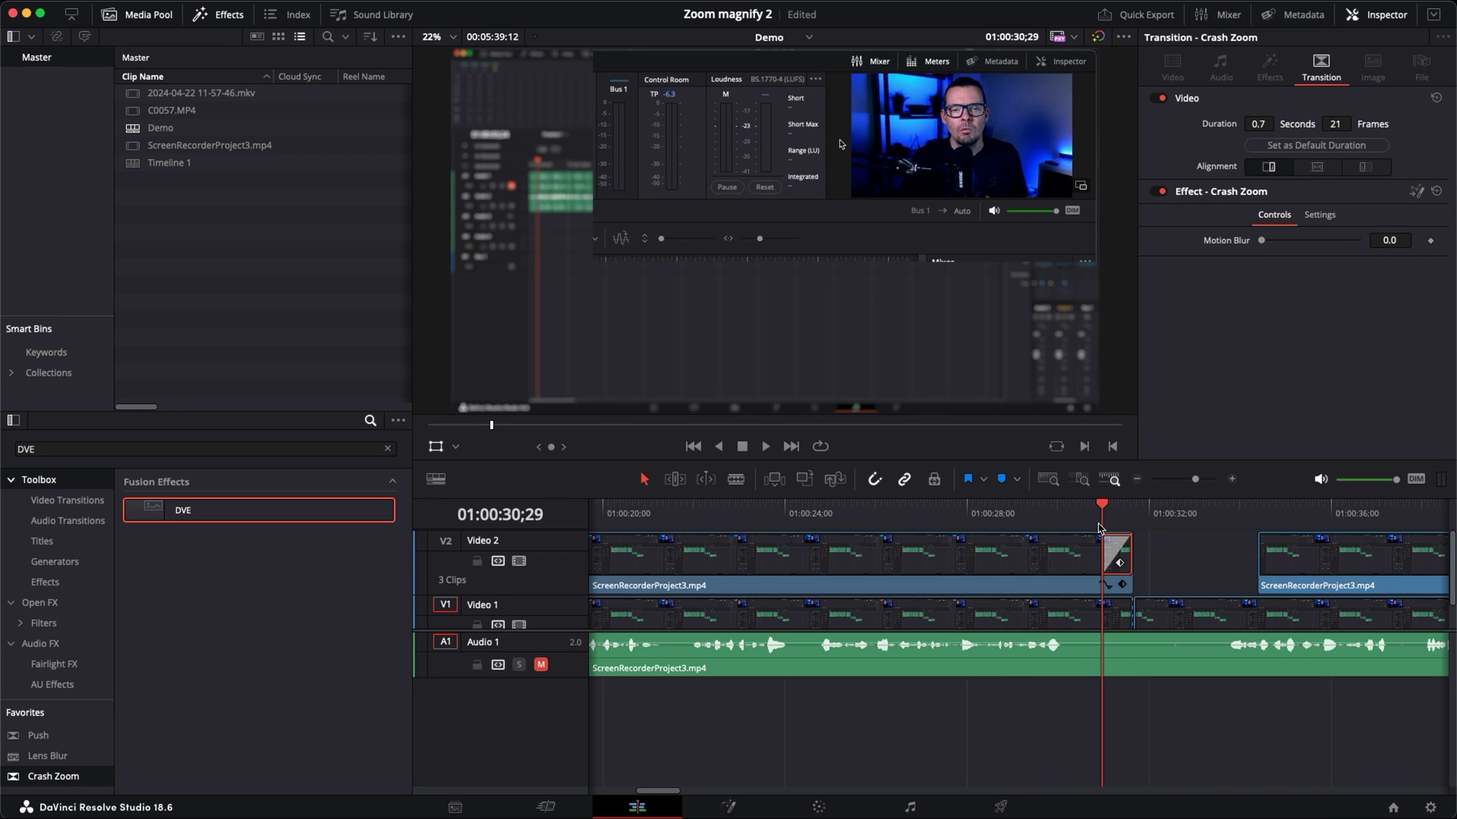
key(space)
click(1101, 526)
key(super+s)
drag(1263, 240, 1366, 240)
scroll(1273, 498, down, 2)
drag(878, 508, 890, 512)
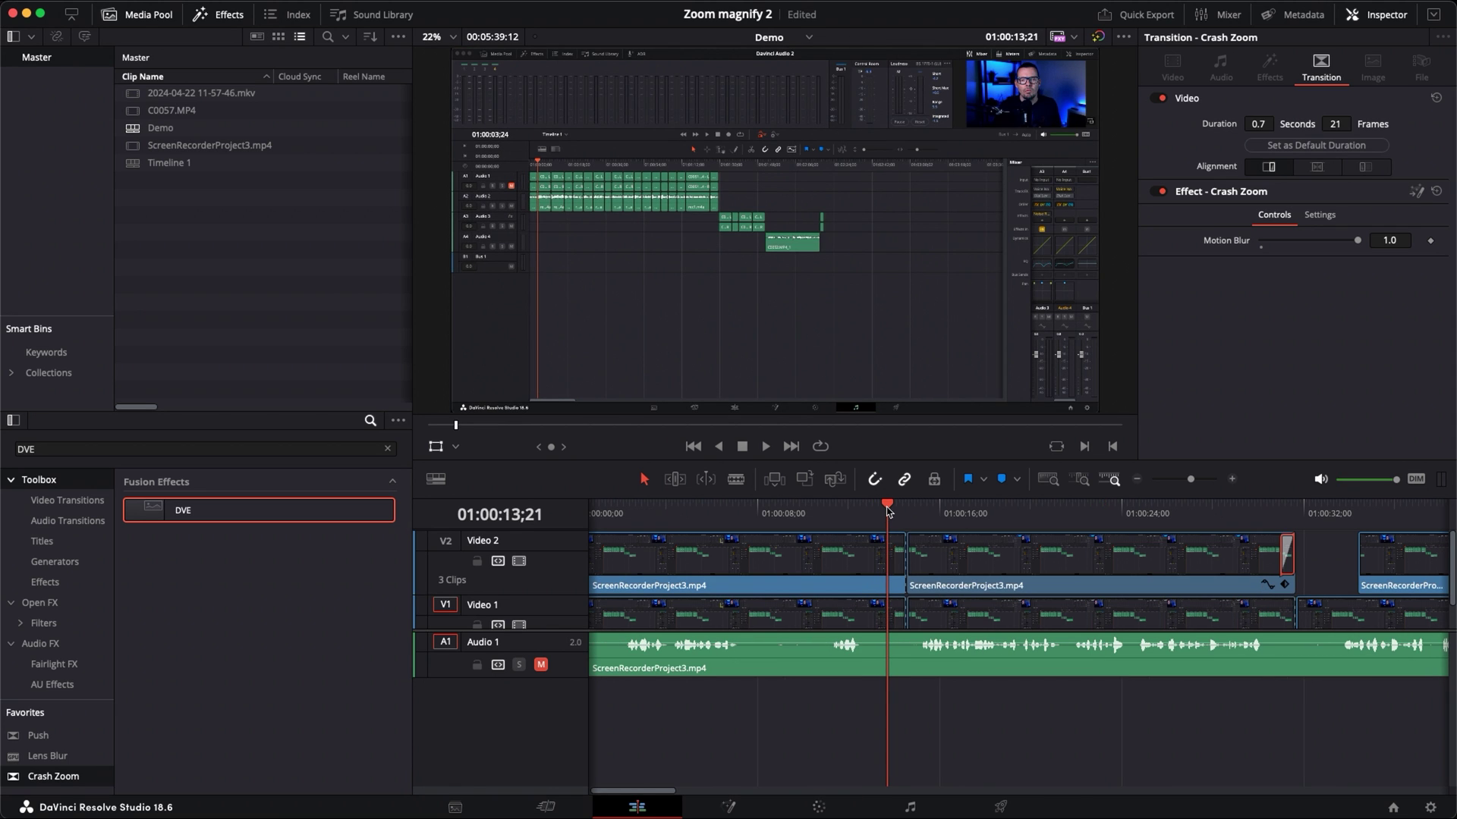
key(space)
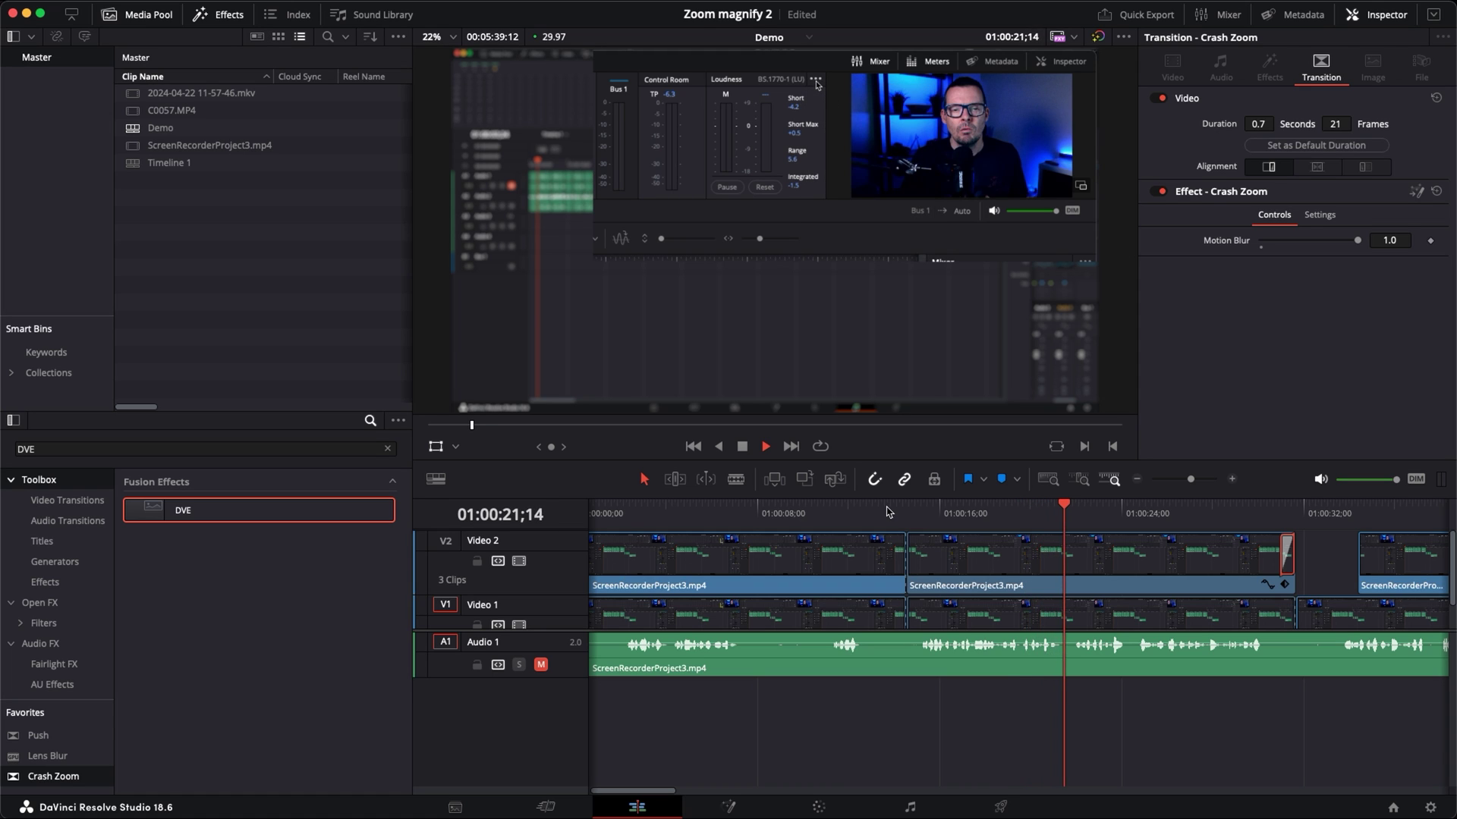
key(space)
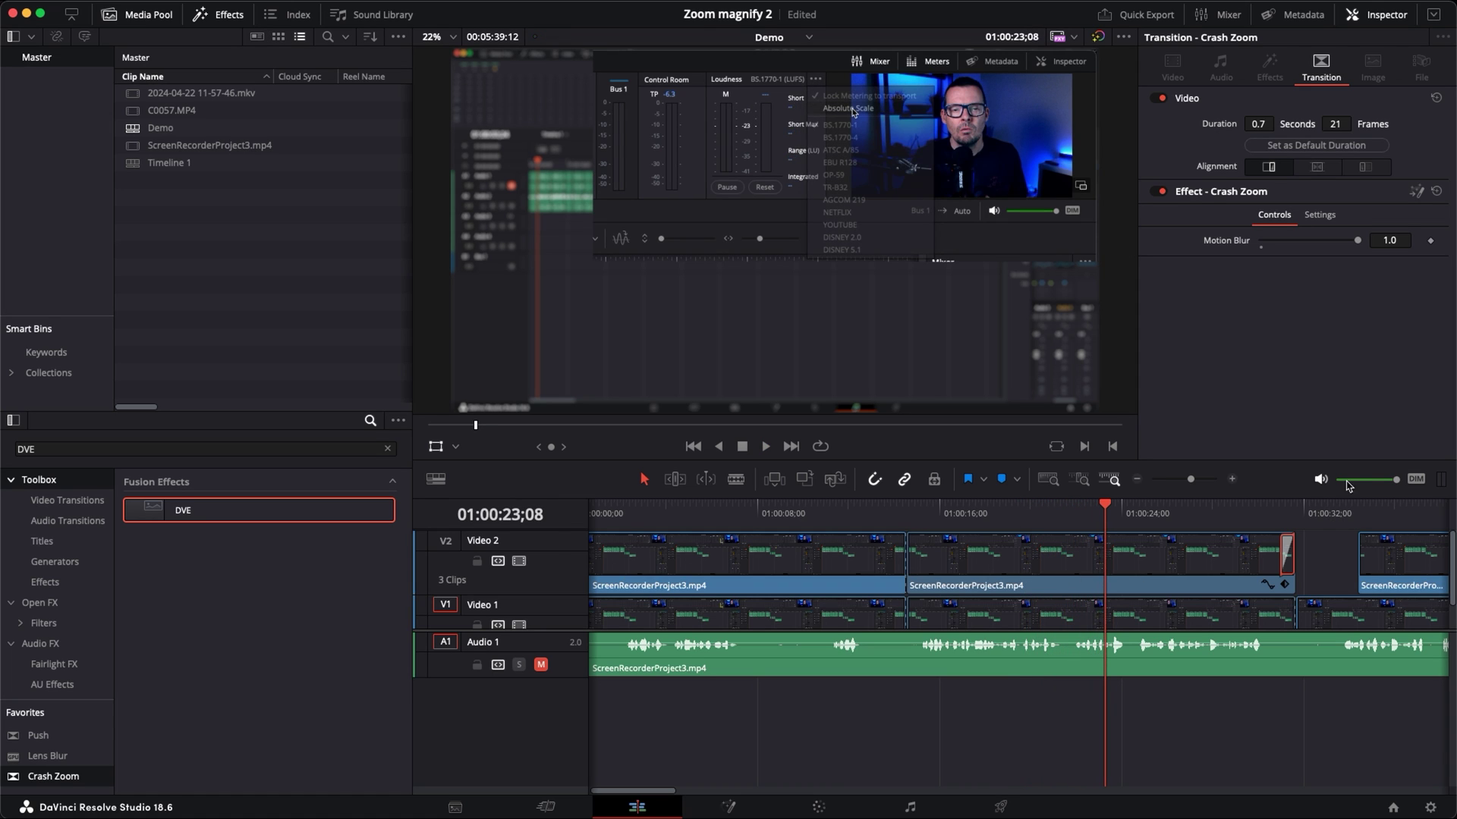
click(1252, 513)
key(space)
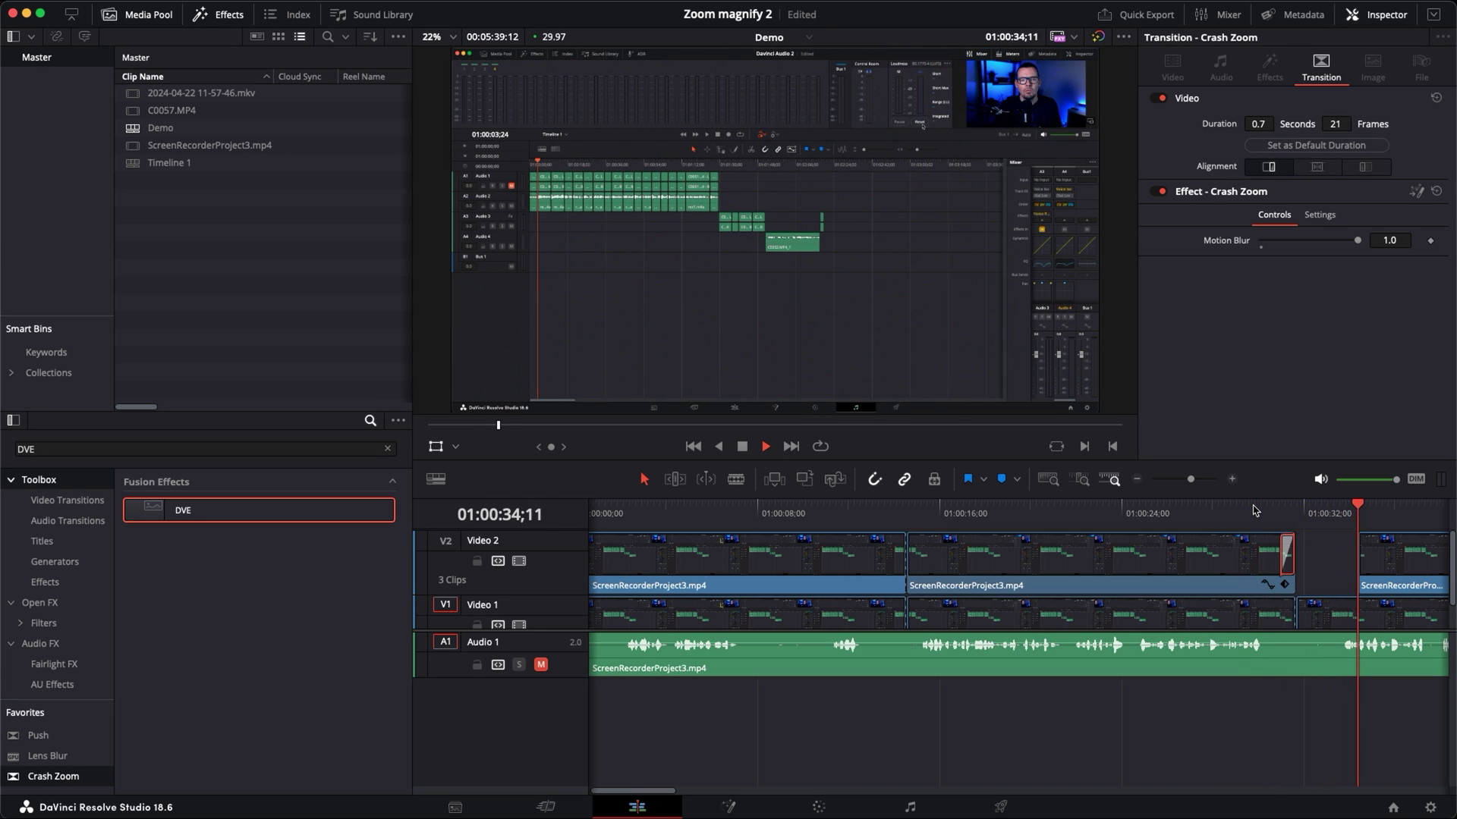
key(space)
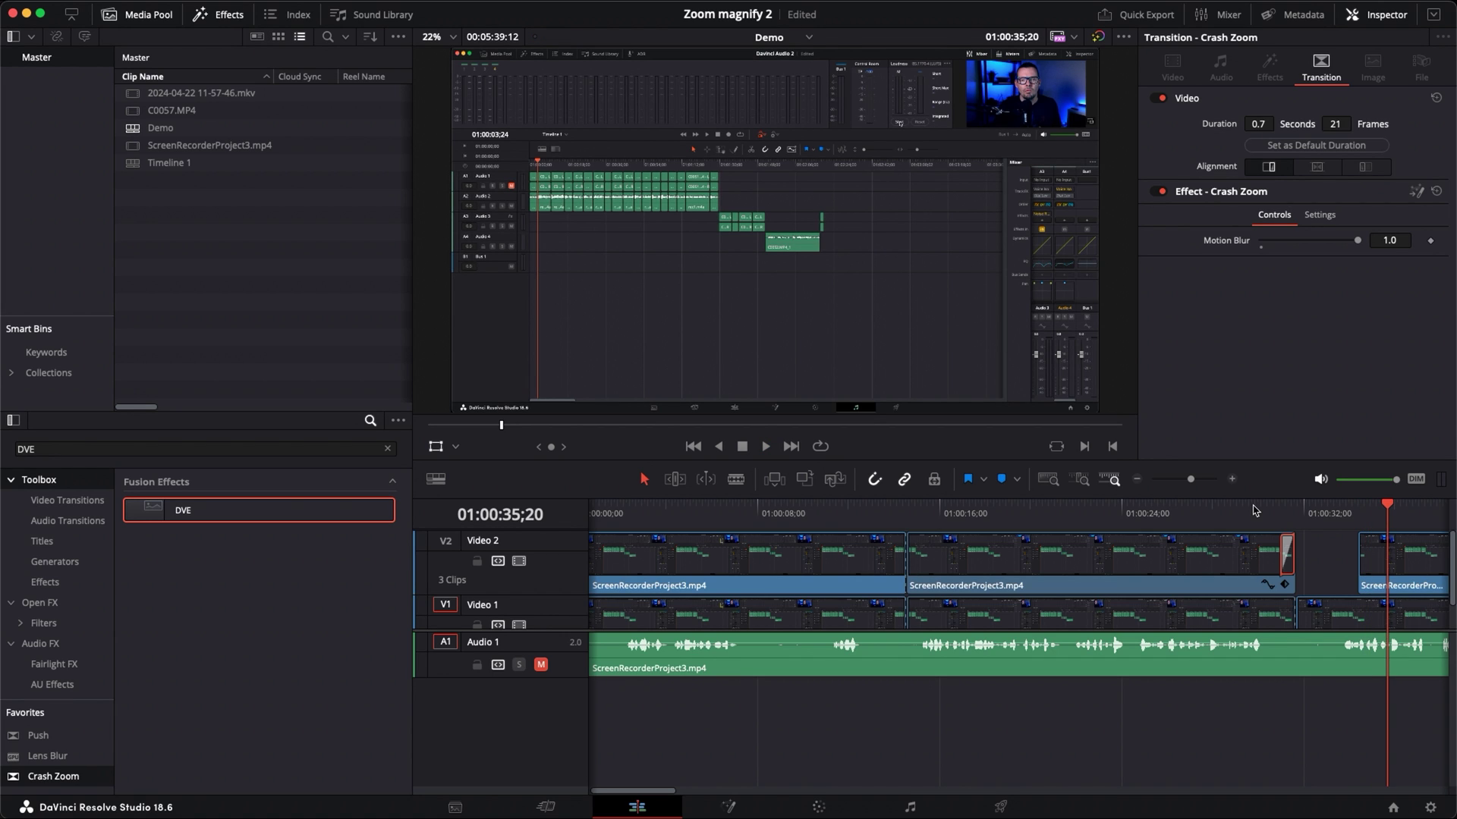